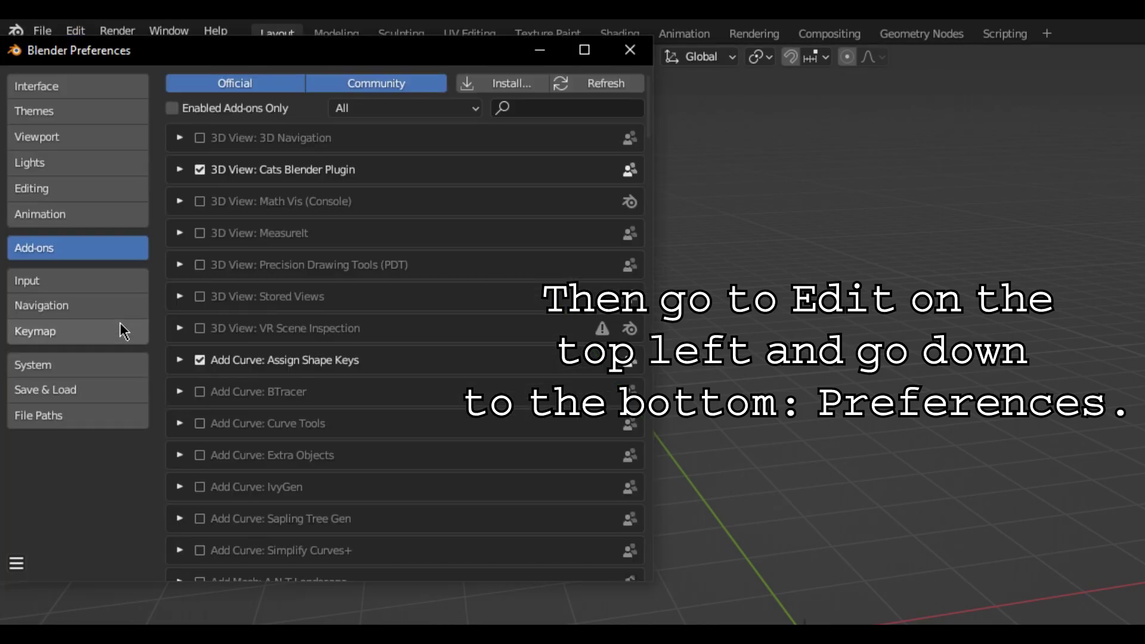
Install the add-on archive cats-blender-plugin-0-19-0.zip from the Downloads folder, filtering the files by "cats"
{"action": "left_click", "coordinate": [507, 83]}
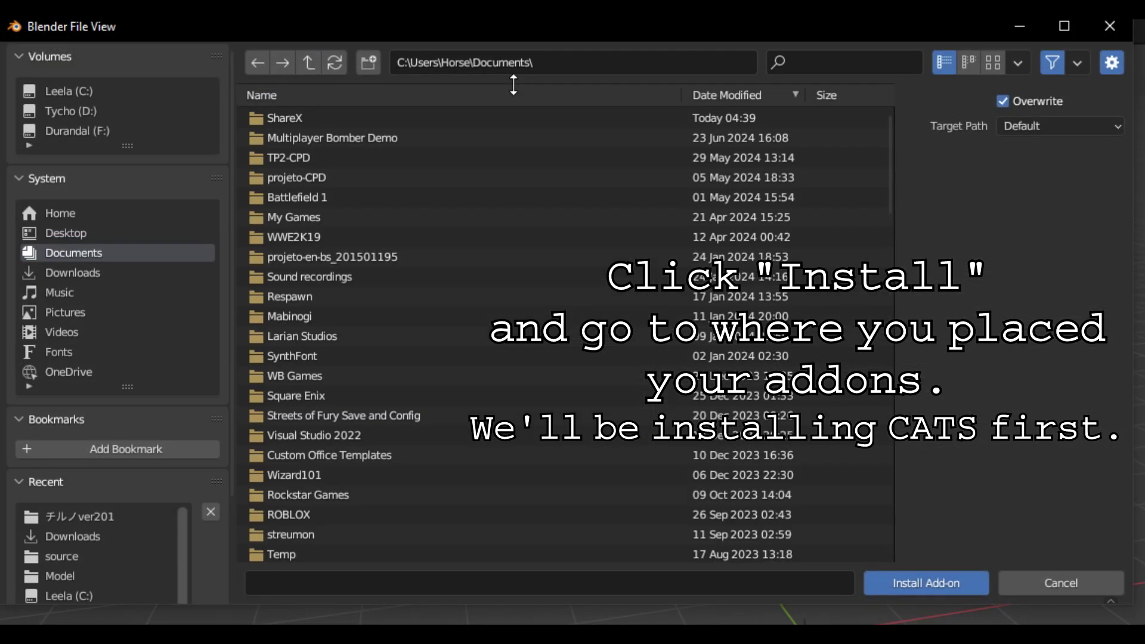
{"action": "left_click", "coordinate": [143, 273]}
{"action": "left_click", "coordinate": [846, 60]}
{"action": "type", "text": "cats"}
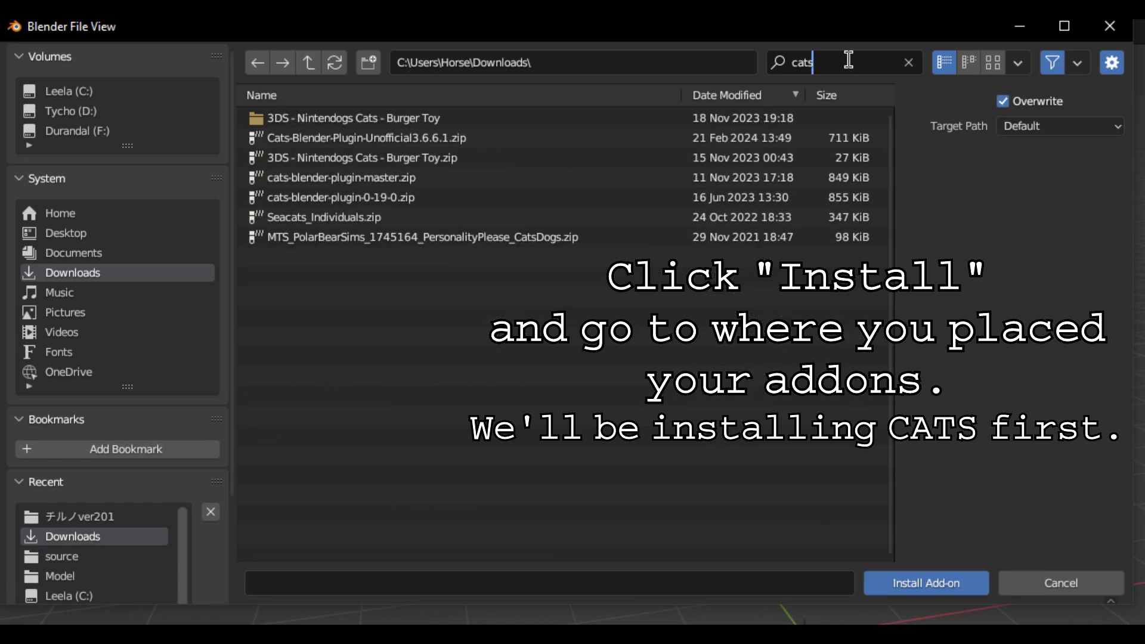
{"action": "left_click", "coordinate": [535, 198]}
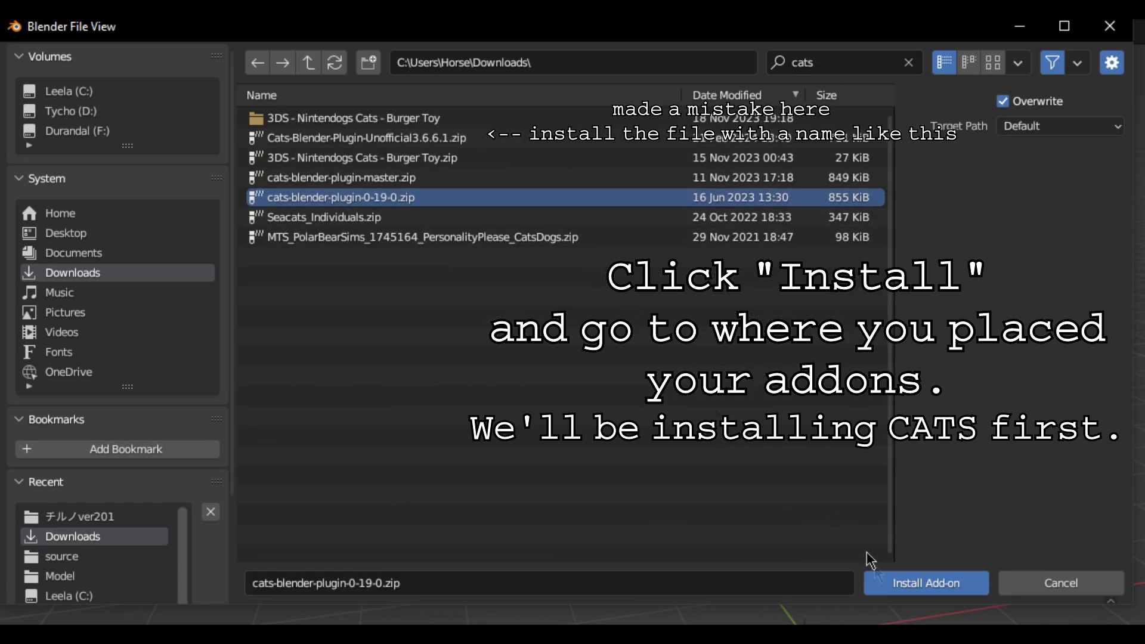
{"action": "left_click", "coordinate": [877, 582]}
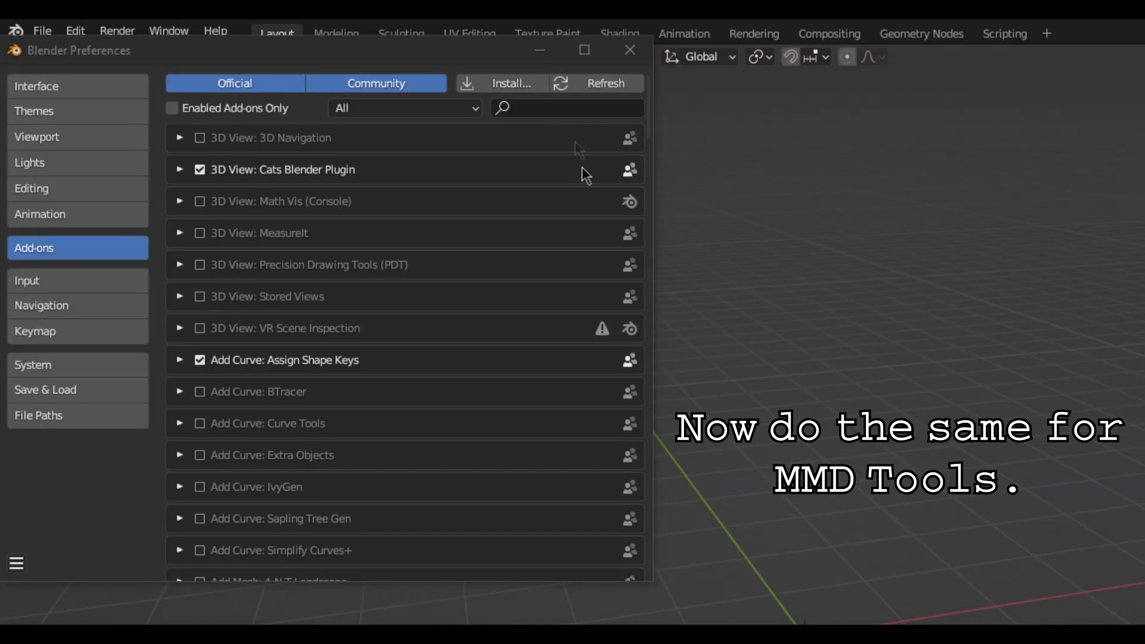
Install the add-on archive mmd_tools-v2.8.1.zip from the Downloads folder, filtering the files by "mmd"
{"action": "left_click", "coordinate": [537, 85]}
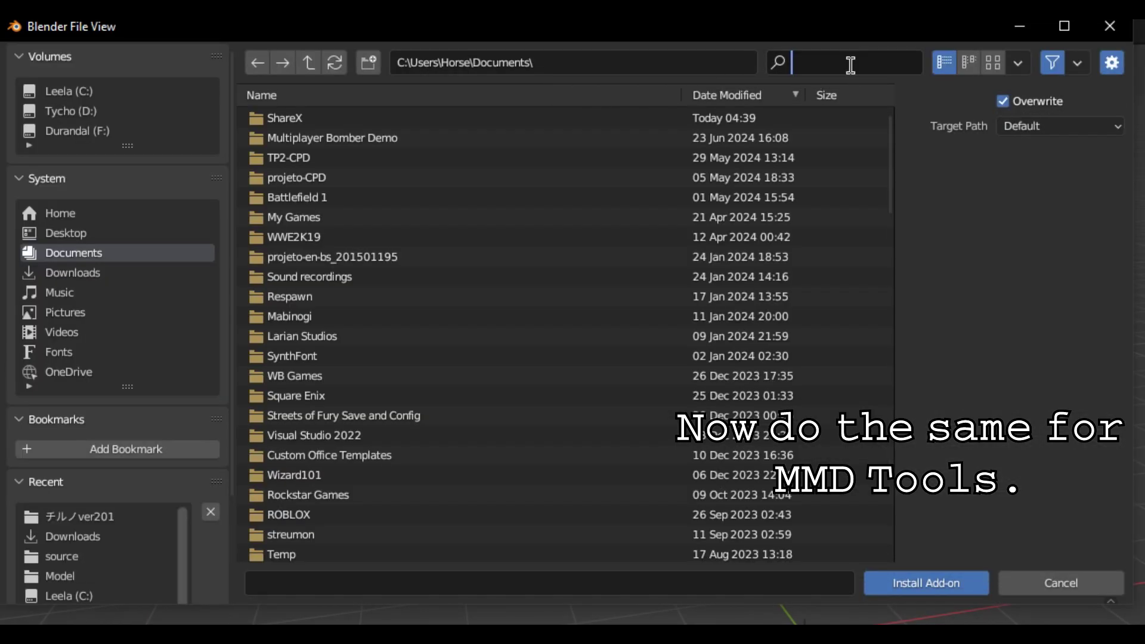
{"action": "left_click", "coordinate": [133, 276]}
{"action": "left_click", "coordinate": [846, 60]}
{"action": "type", "text": "mmd"}
{"action": "key", "text": "Return"}
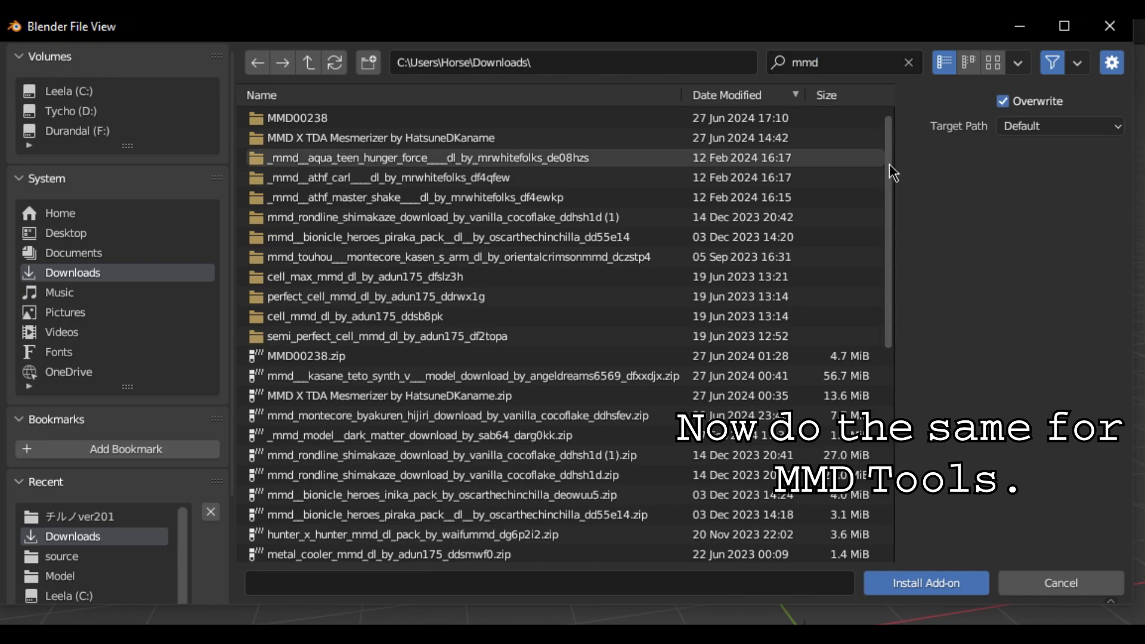
{"action": "scroll", "coordinate": [659, 375], "scroll_direction": "down", "scroll_amount": 10}
{"action": "left_click", "coordinate": [574, 493]}
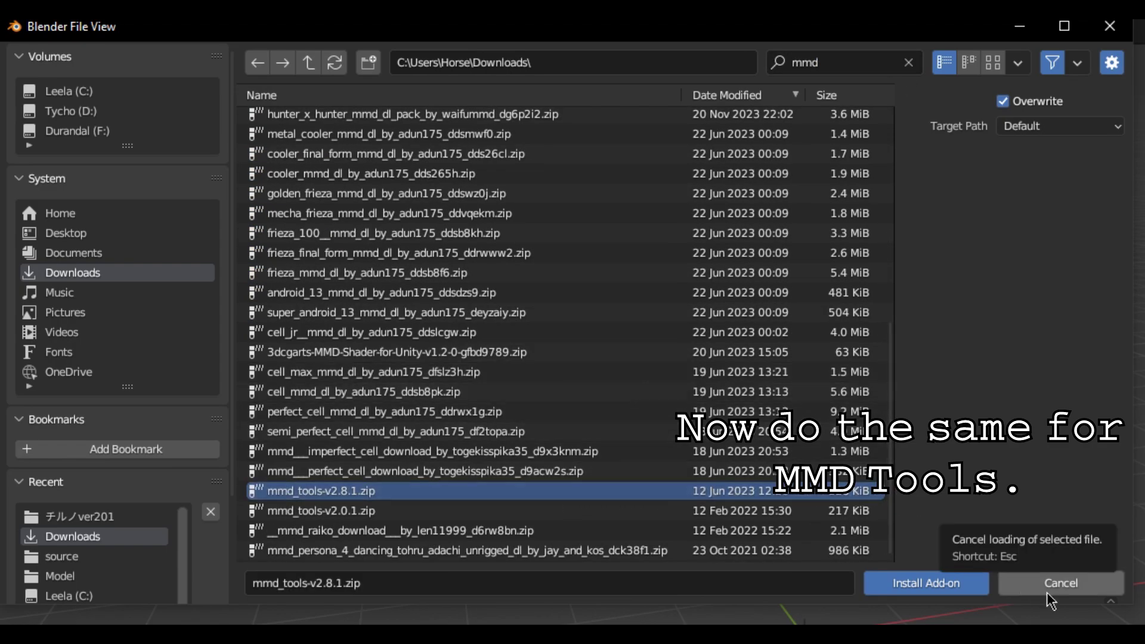
{"action": "left_click", "coordinate": [930, 583]}
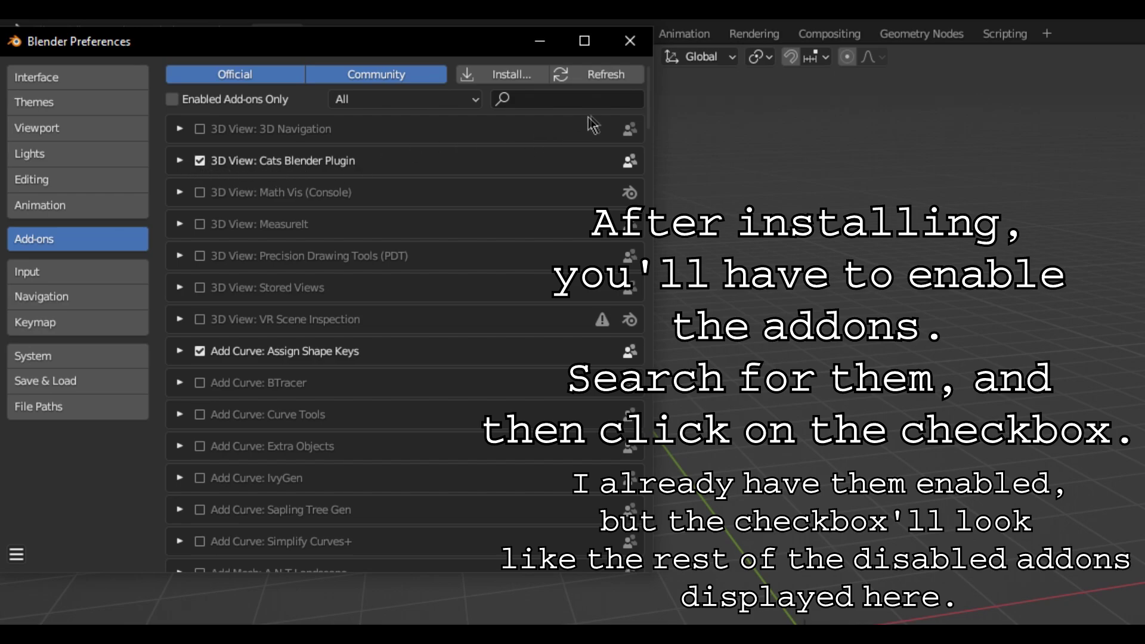
Search the add-ons for "mmd" to check whether mmd_tools is enabled, and close the preferences
{"action": "left_click", "coordinate": [555, 100]}
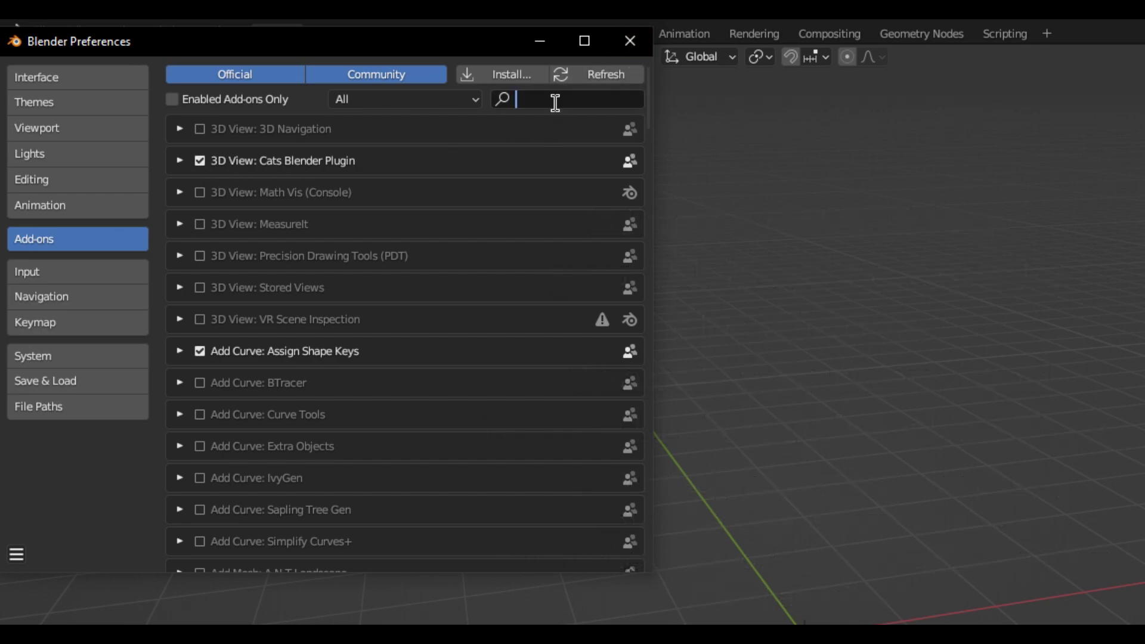
{"action": "type", "text": "mmd"}
{"action": "key", "text": "Return"}
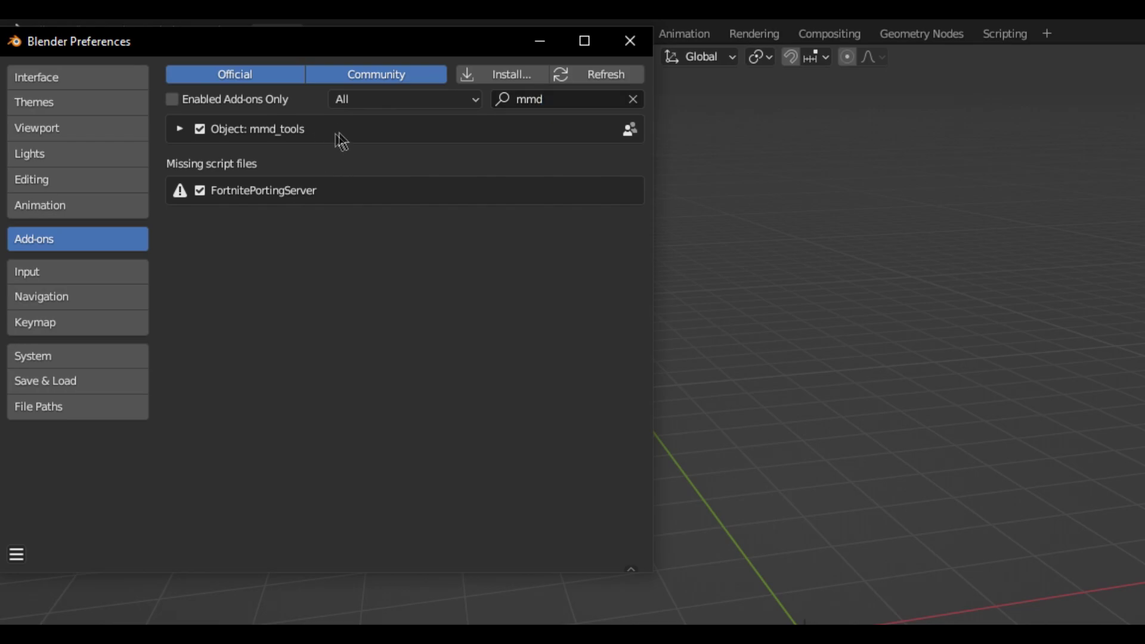
{"action": "left_click", "coordinate": [626, 46]}
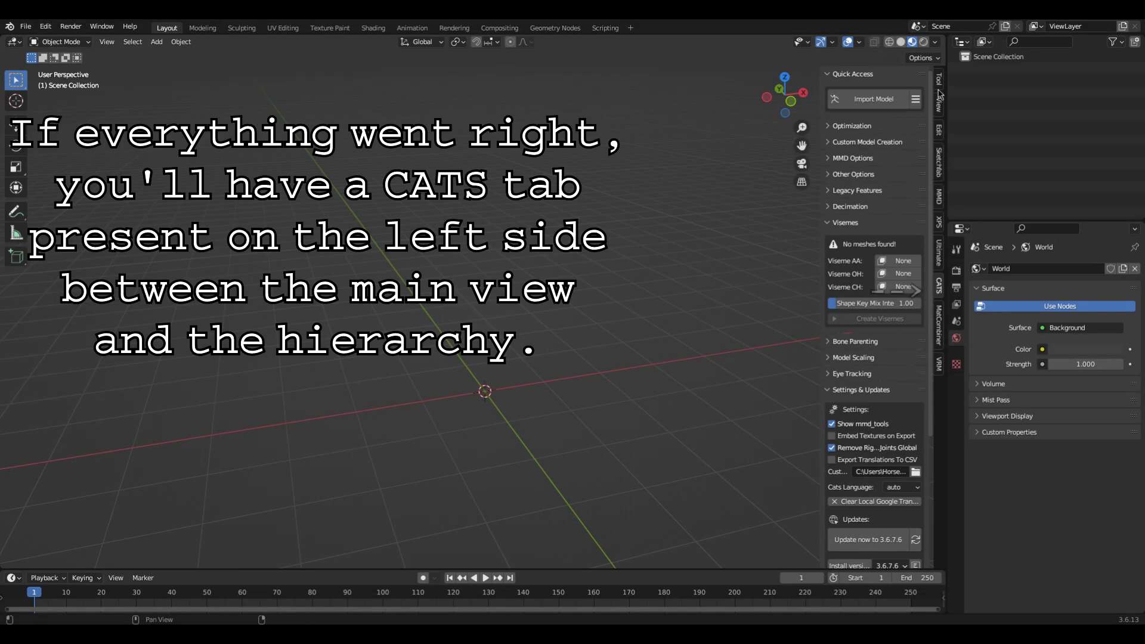
Import the model チルノver201.pmd with the CATS plugin and select its body mesh
{"action": "left_click", "coordinate": [940, 99]}
{"action": "left_click", "coordinate": [940, 285]}
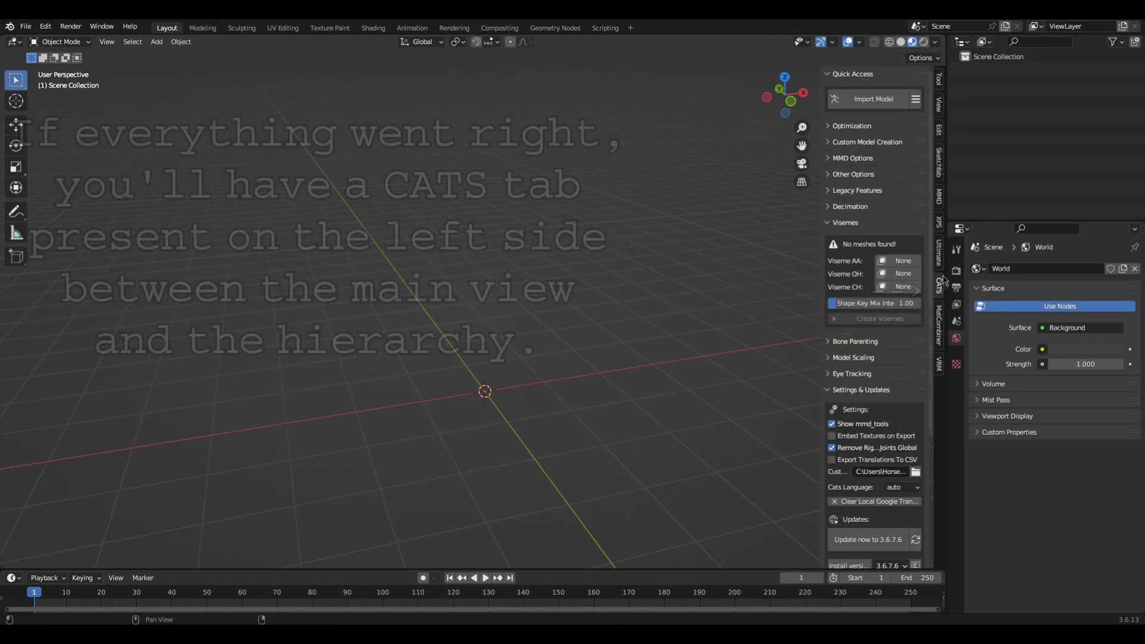
{"action": "left_click", "coordinate": [871, 99]}
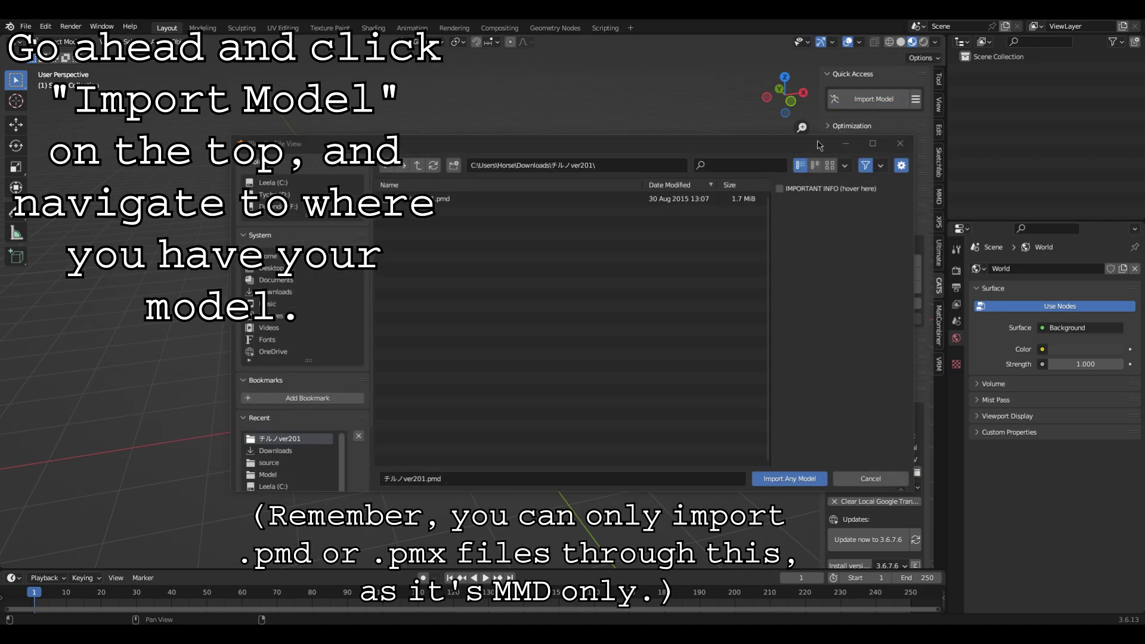
{"action": "double_click", "coordinate": [562, 201]}
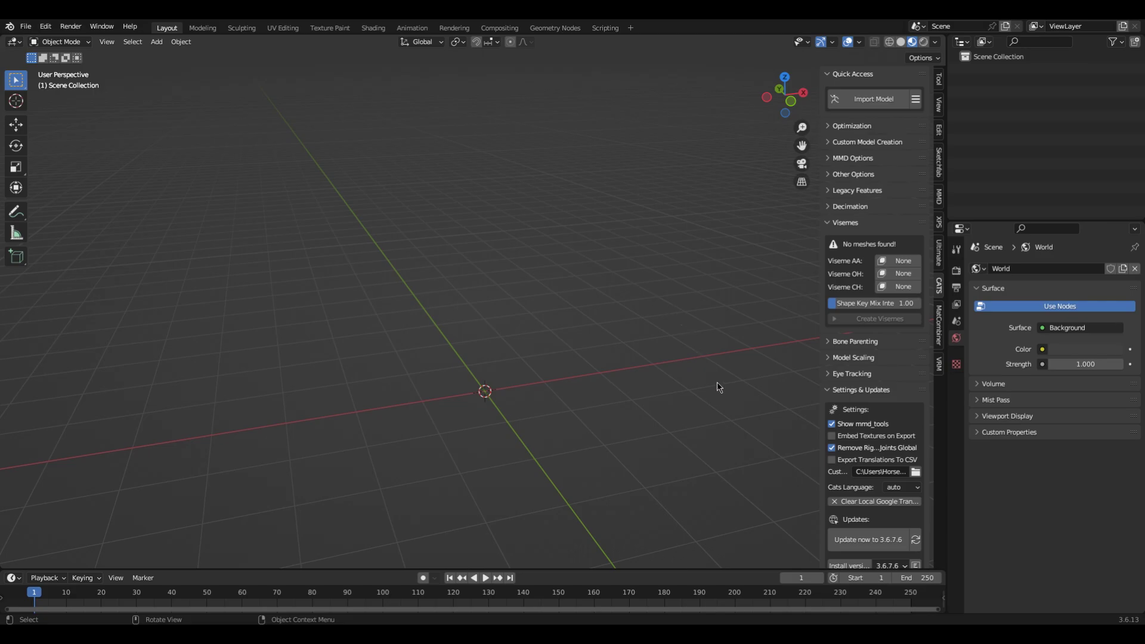
{"action": "middle_click_drag", "start_coordinate": [717, 382], "coordinate": [705, 351]}
{"action": "left_click", "coordinate": [705, 351]}
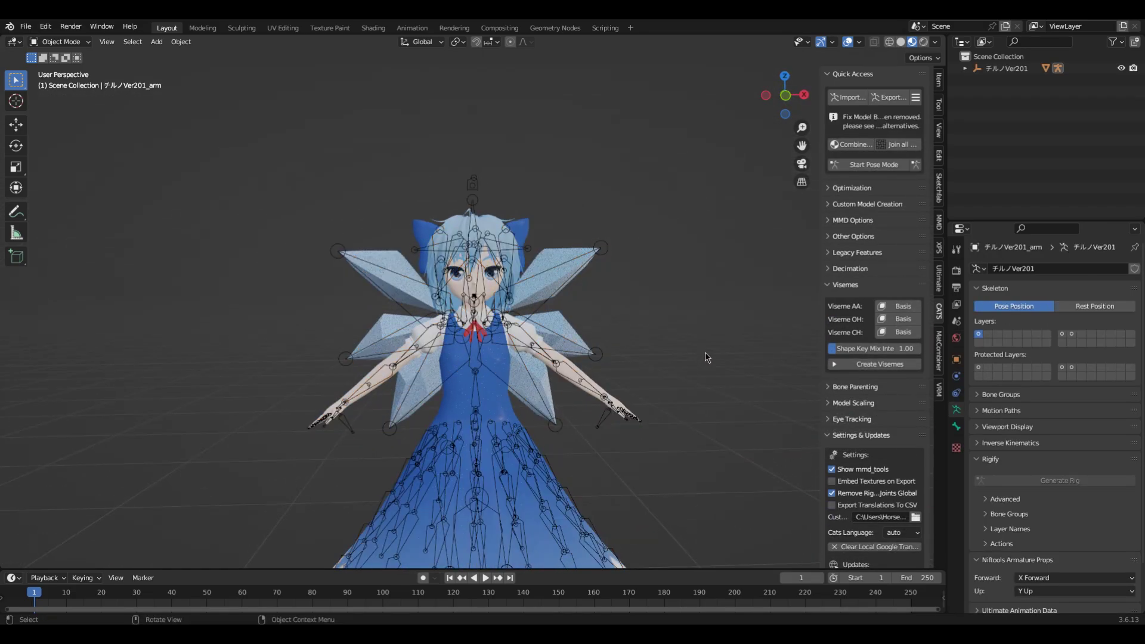
{"action": "scroll", "coordinate": [705, 352], "scroll_direction": "up", "scroll_amount": 4}
{"action": "left_click", "coordinate": [525, 479]}
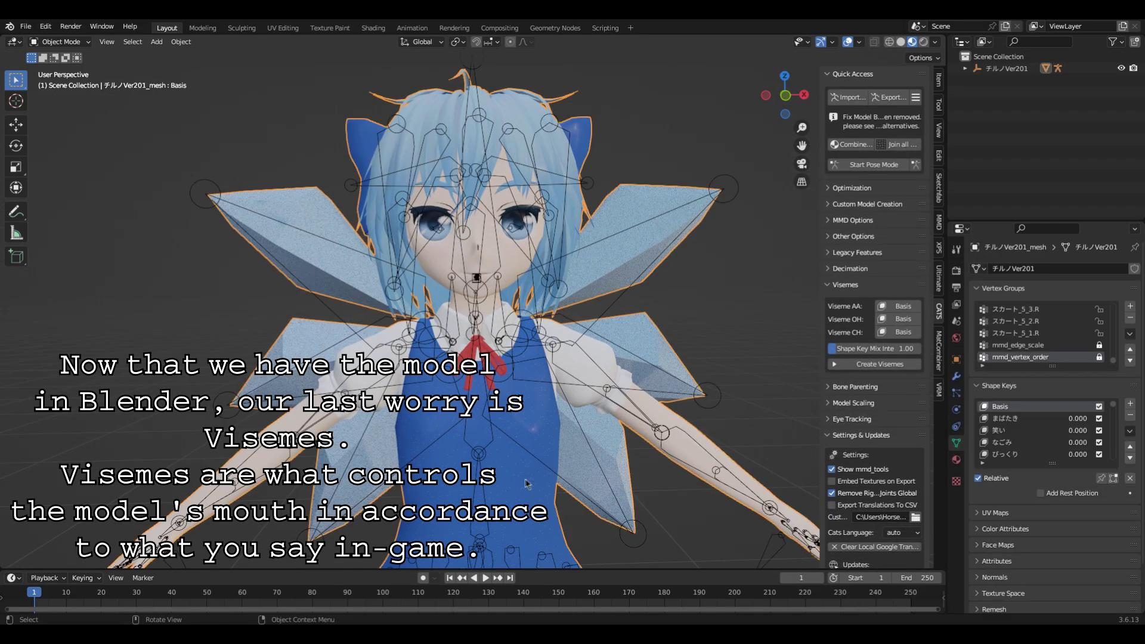
{"action": "left_click", "coordinate": [895, 271]}
{"action": "left_click", "coordinate": [893, 273]}
{"action": "left_click", "coordinate": [881, 283]}
{"action": "left_click", "coordinate": [864, 354]}
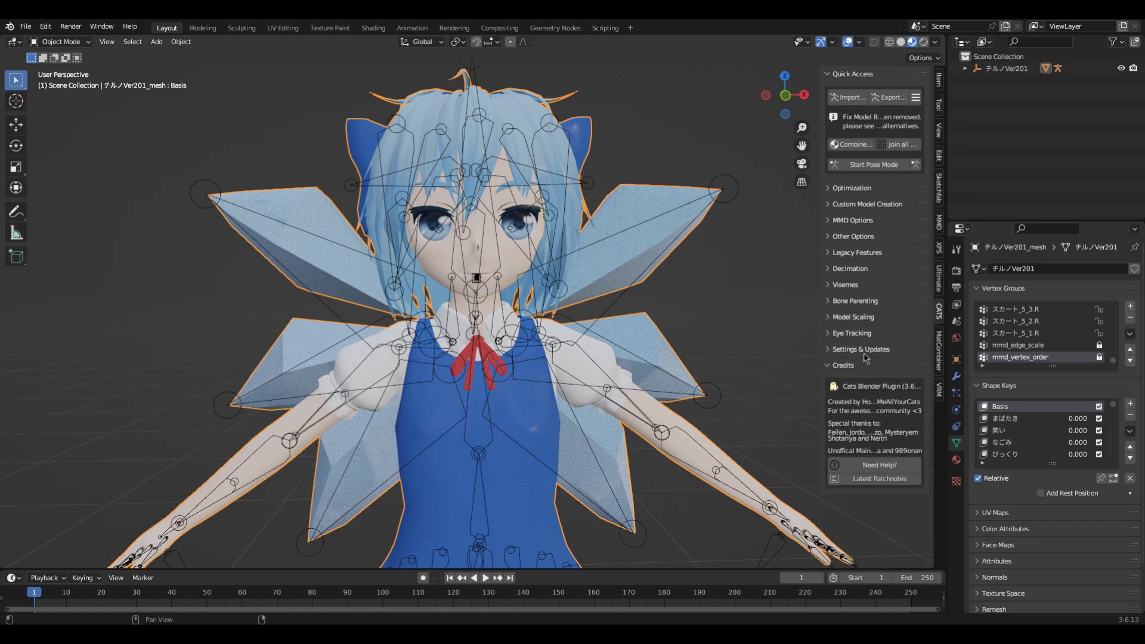
{"action": "left_click", "coordinate": [865, 351]}
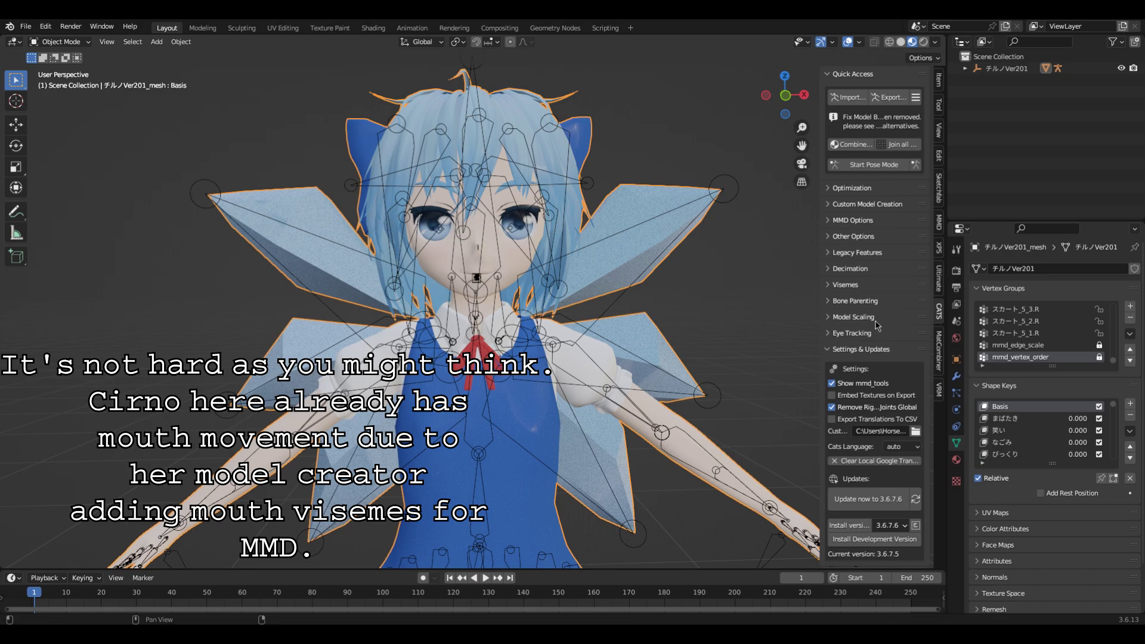
{"action": "left_click", "coordinate": [881, 289]}
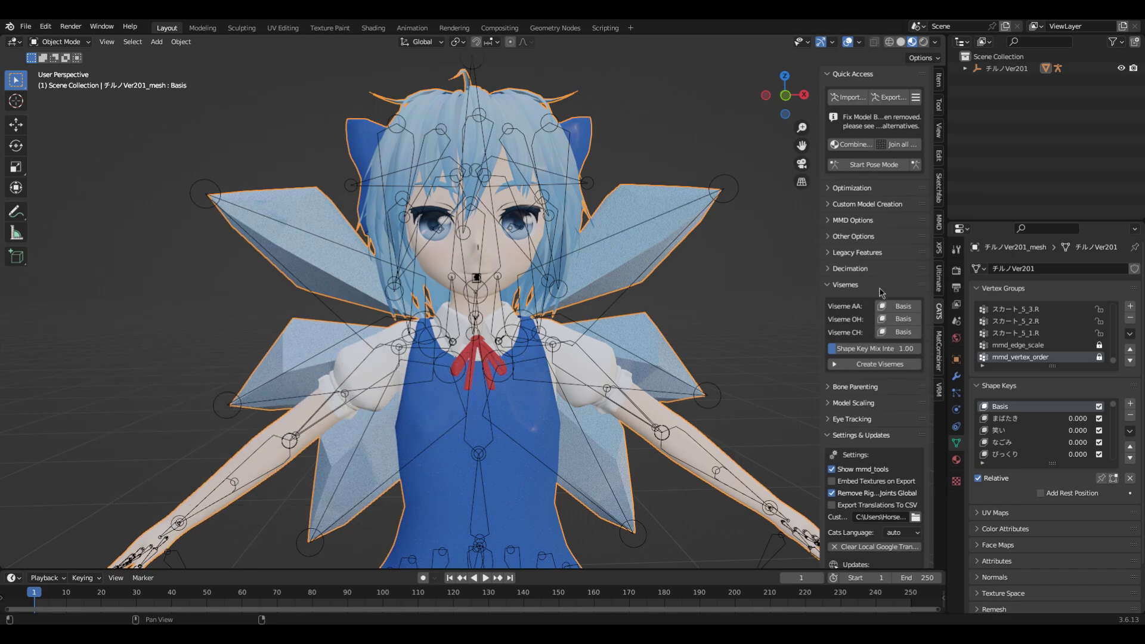
{"action": "left_click", "coordinate": [868, 420]}
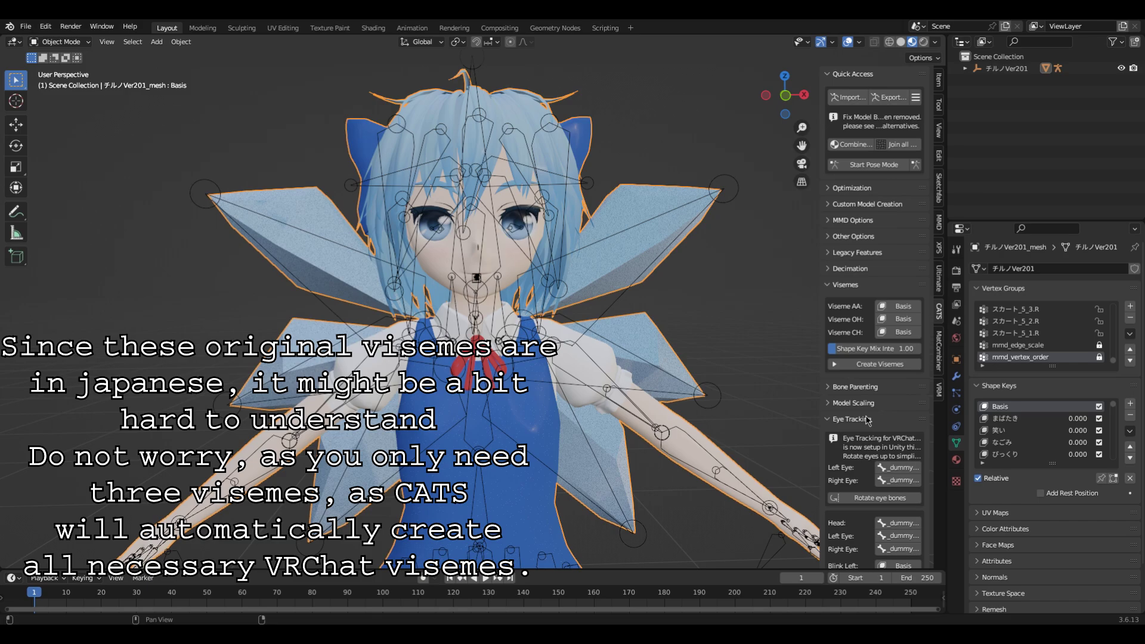
{"action": "left_click", "coordinate": [868, 419]}
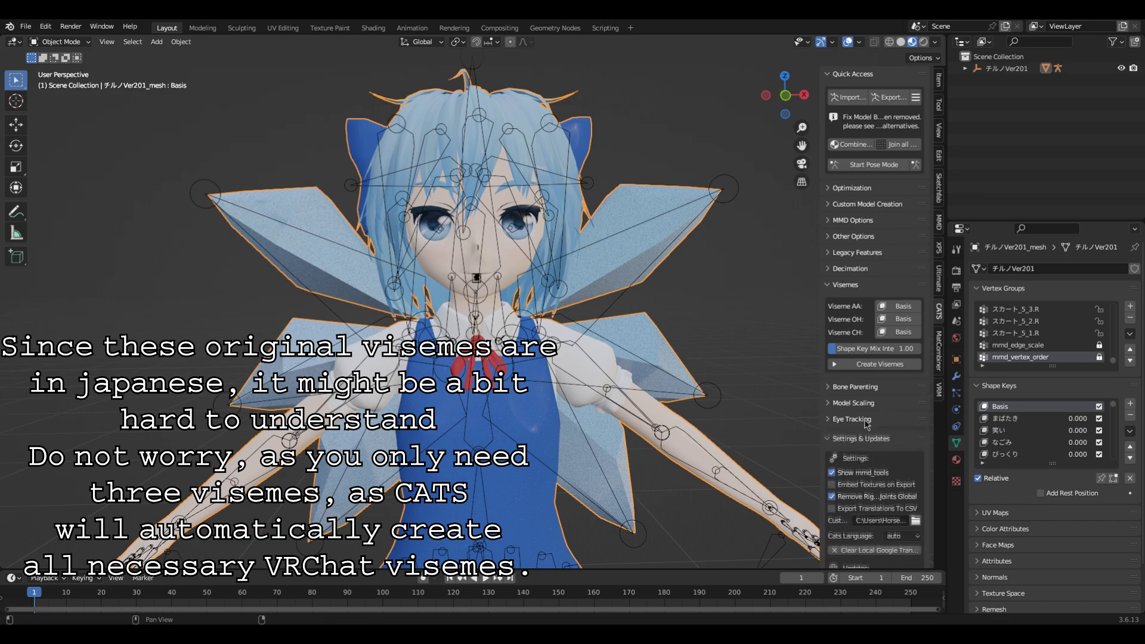
Examine the mesh's mouth shape keys あ, い, え and お, trying the value slider of あ
{"action": "scroll", "coordinate": [1040, 441], "scroll_direction": "down", "scroll_amount": 3}
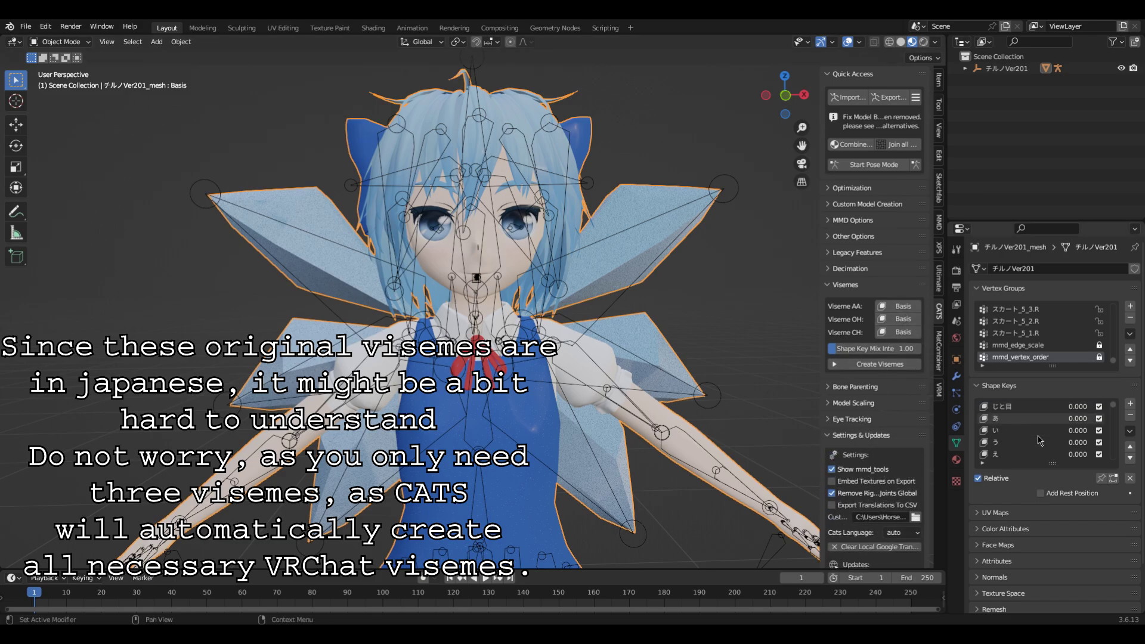
{"action": "left_click", "coordinate": [1029, 420]}
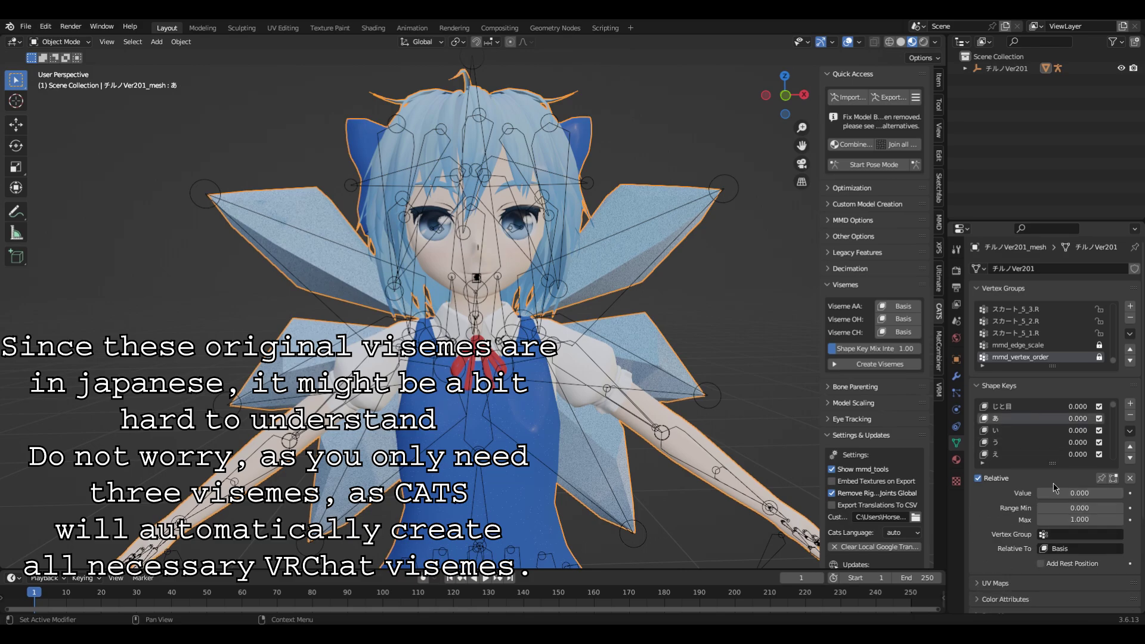
{"action": "left_click_drag", "start_coordinate": [1088, 498], "coordinate": [1039, 496]}
{"action": "left_click", "coordinate": [1030, 432]}
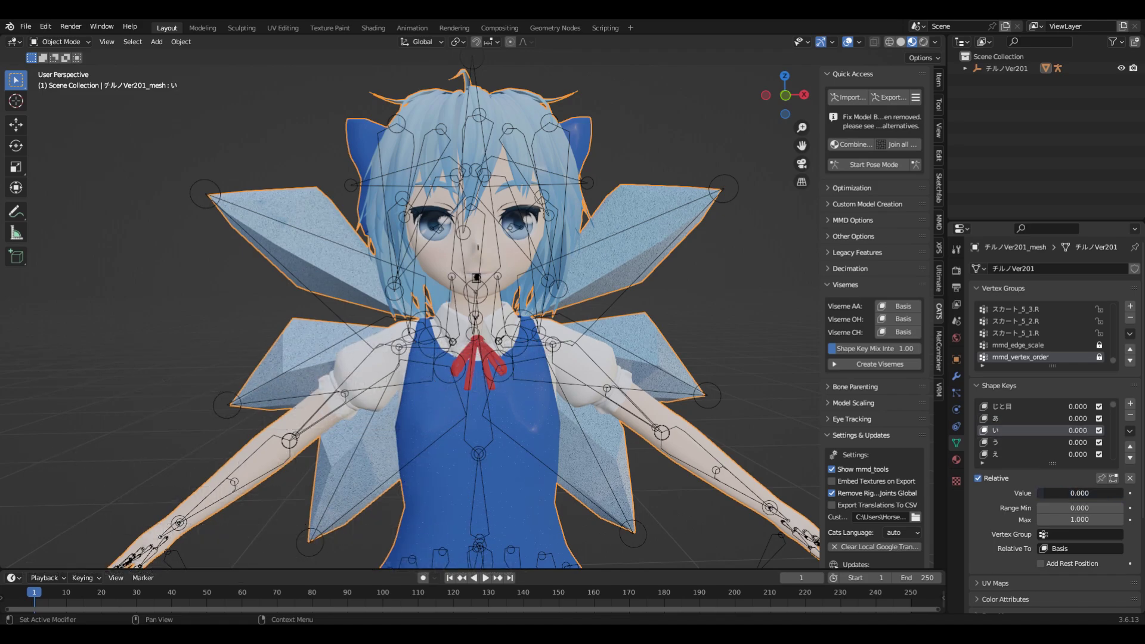
{"action": "left_click", "coordinate": [1023, 456]}
{"action": "scroll", "coordinate": [1026, 456], "scroll_direction": "down", "scroll_amount": 2}
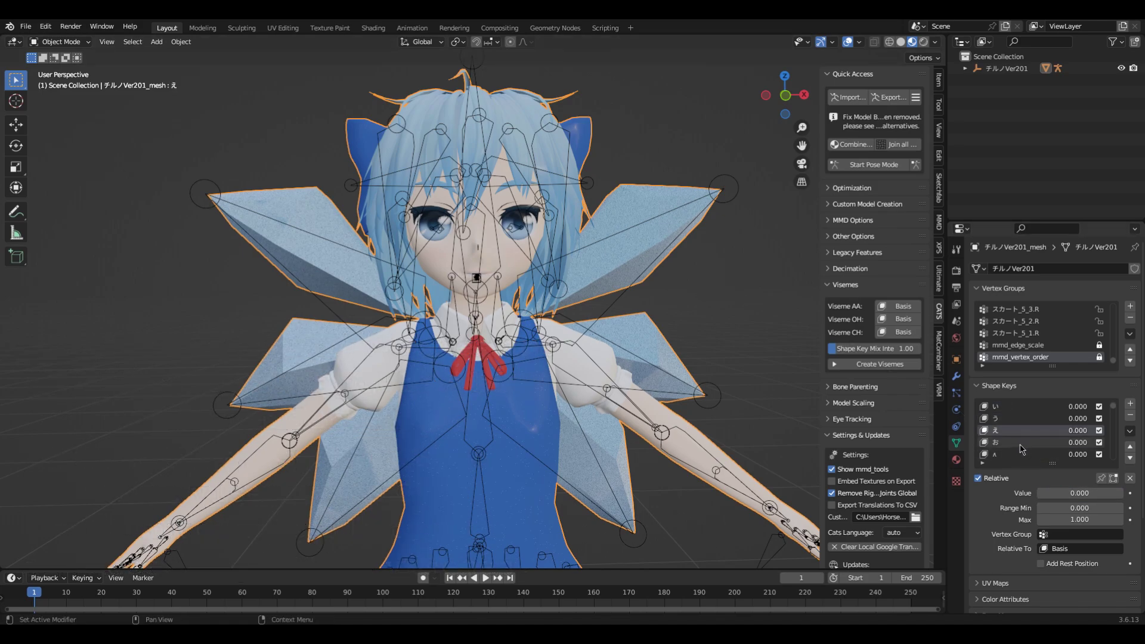
{"action": "left_click", "coordinate": [1024, 445]}
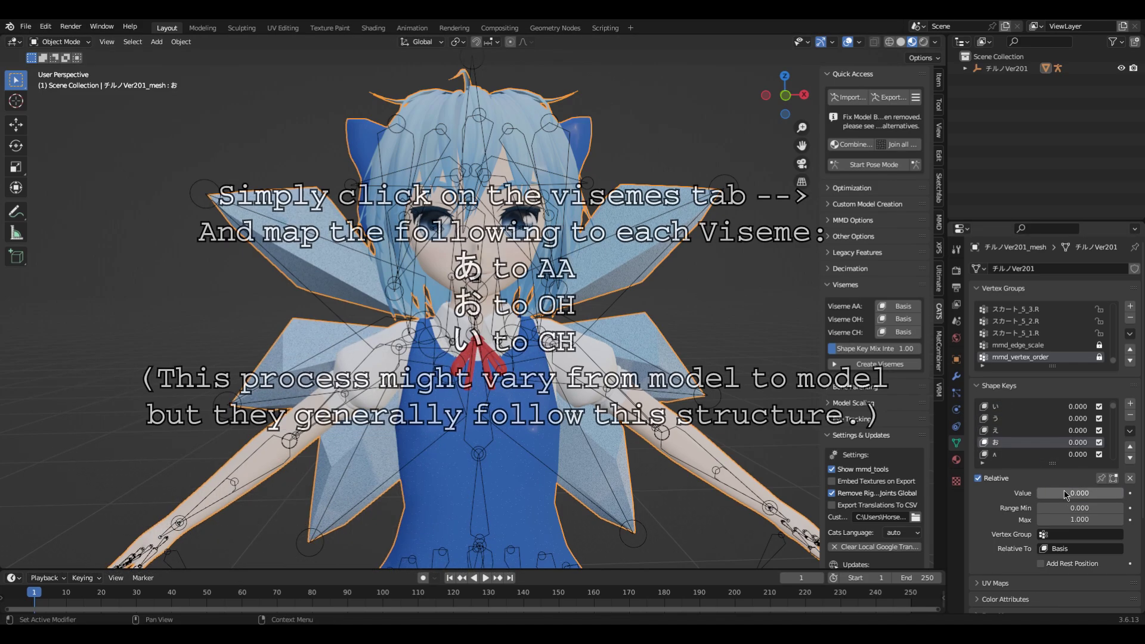
Map shape key あ to viseme AA, お to OH and い to CH, and create the visemes
{"action": "left_click", "coordinate": [902, 306]}
{"action": "left_click", "coordinate": [930, 396]}
{"action": "left_click", "coordinate": [902, 333]}
{"action": "scroll", "coordinate": [958, 422], "scroll_direction": "down", "scroll_amount": 3}
{"action": "scroll", "coordinate": [958, 422], "scroll_direction": "down", "scroll_amount": 2}
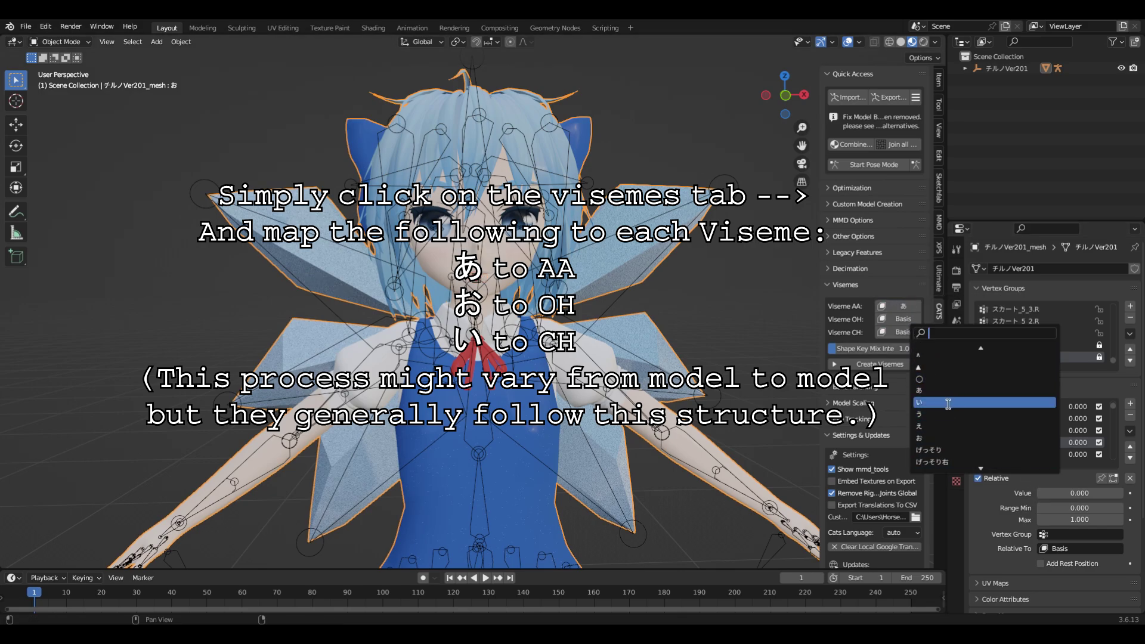
{"action": "left_click", "coordinate": [949, 404]}
{"action": "left_click", "coordinate": [902, 319]}
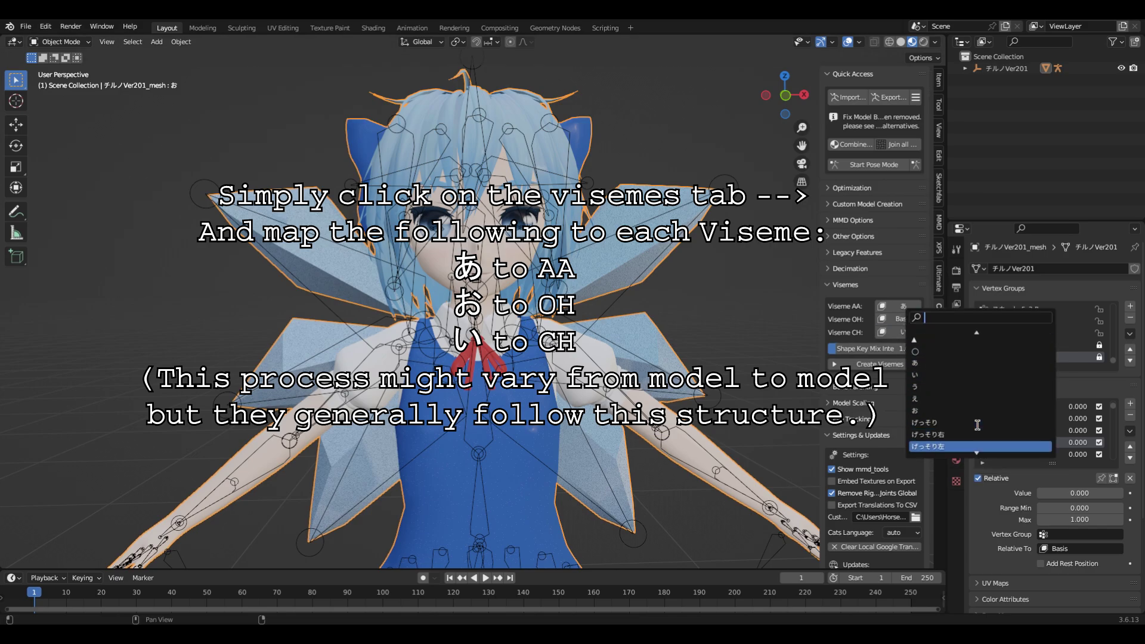
{"action": "left_click", "coordinate": [965, 410]}
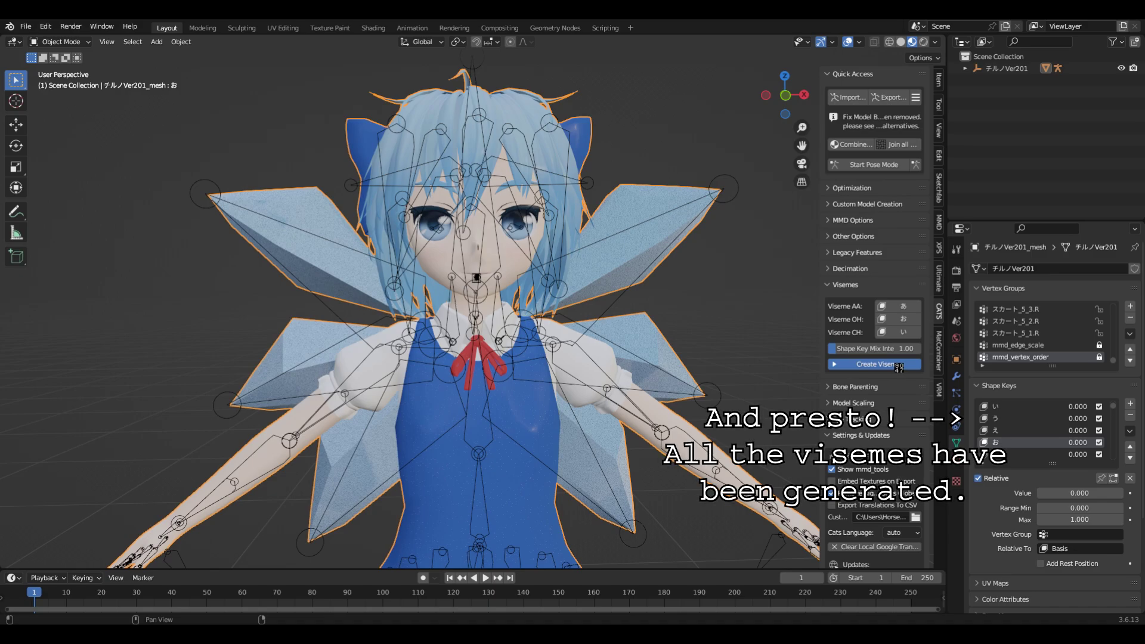
Check the generated viseme shape keys such as vrc.v_dd and vrc.v_e, and collapse the Visemes section
{"action": "mouse_move", "coordinate": [1054, 494]}
{"action": "left_mouse_down"}
{"action": "mouse_move", "coordinate": [1124, 495]}
{"action": "mouse_move", "coordinate": [1039, 494]}
{"action": "mouse_move", "coordinate": [1124, 498]}
{"action": "mouse_move", "coordinate": [1039, 494]}
{"action": "mouse_move", "coordinate": [1124, 498]}
{"action": "mouse_move", "coordinate": [1068, 493]}
{"action": "left_mouse_up"}
{"action": "left_click", "coordinate": [1042, 444]}
{"action": "left_click", "coordinate": [1043, 456]}
{"action": "left_click", "coordinate": [909, 286]}
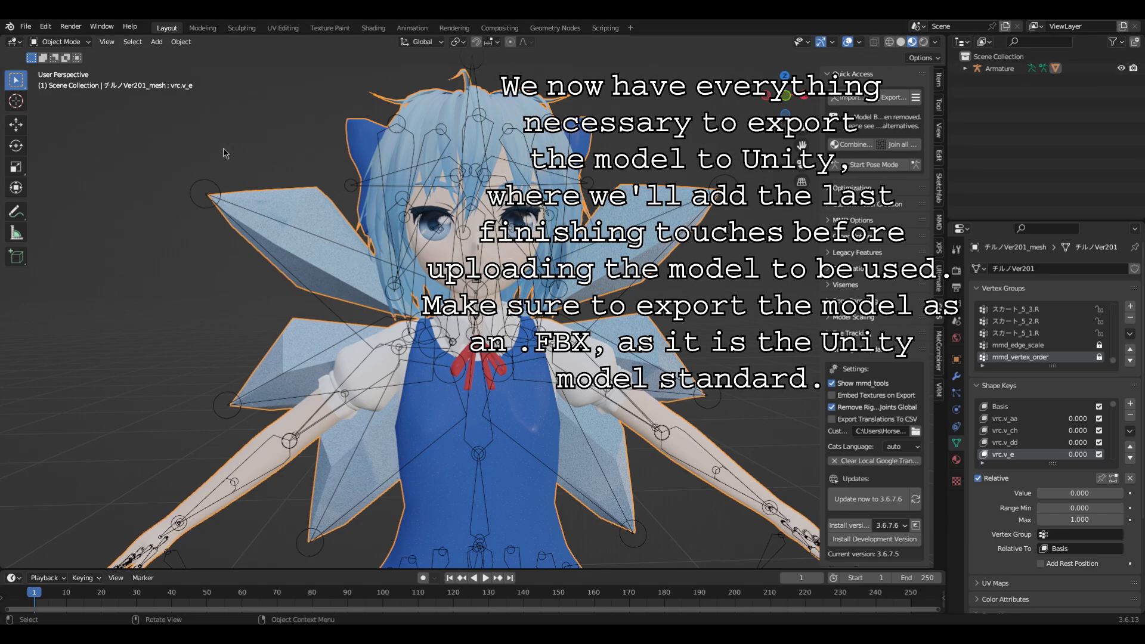
Export the model in FBX format as Cirno into the チルノver201 folder
{"action": "left_click", "coordinate": [26, 26]}
{"action": "mouse_move", "coordinate": [94, 203]}
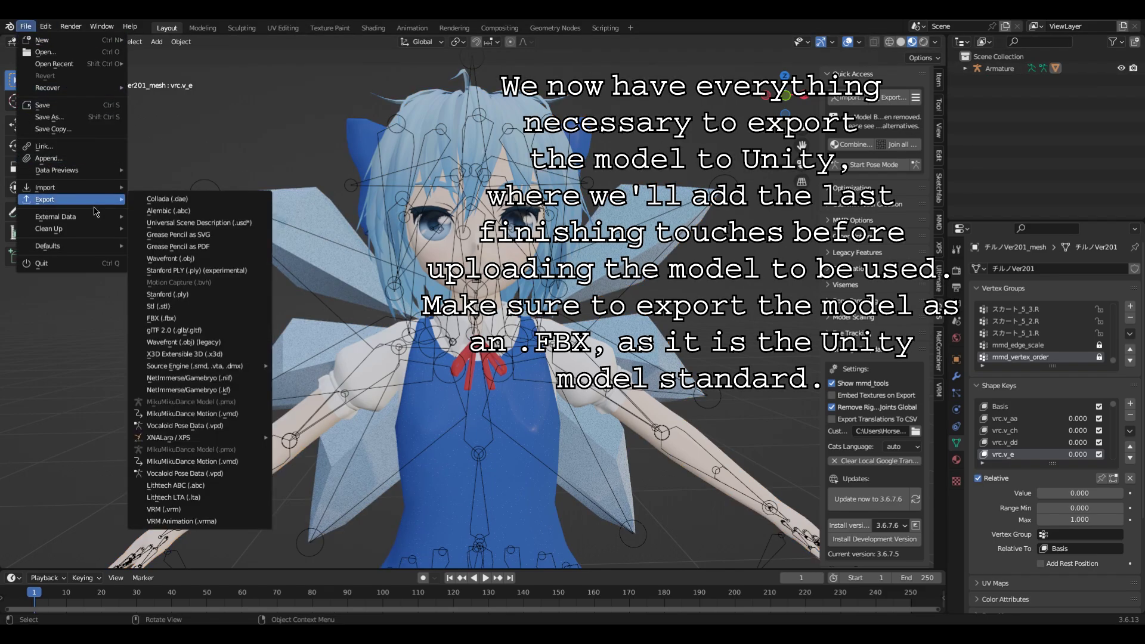
{"action": "left_click", "coordinate": [229, 318]}
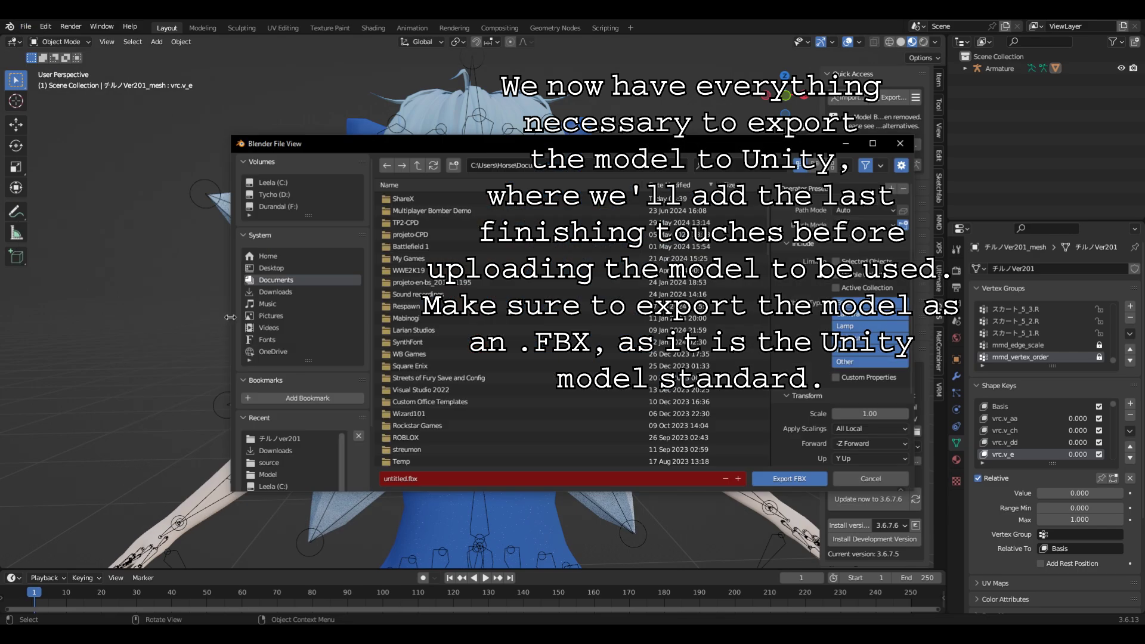
{"action": "left_click", "coordinate": [291, 440]}
{"action": "left_click", "coordinate": [432, 478]}
{"action": "type", "text": "c"}
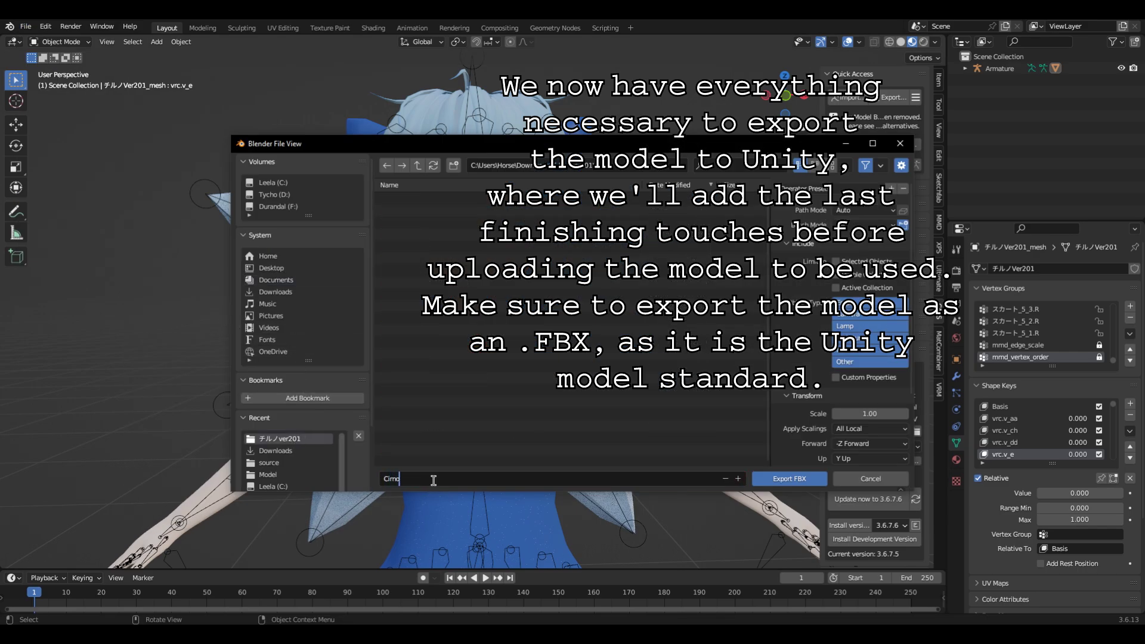
{"action": "left_click", "coordinate": [789, 479]}
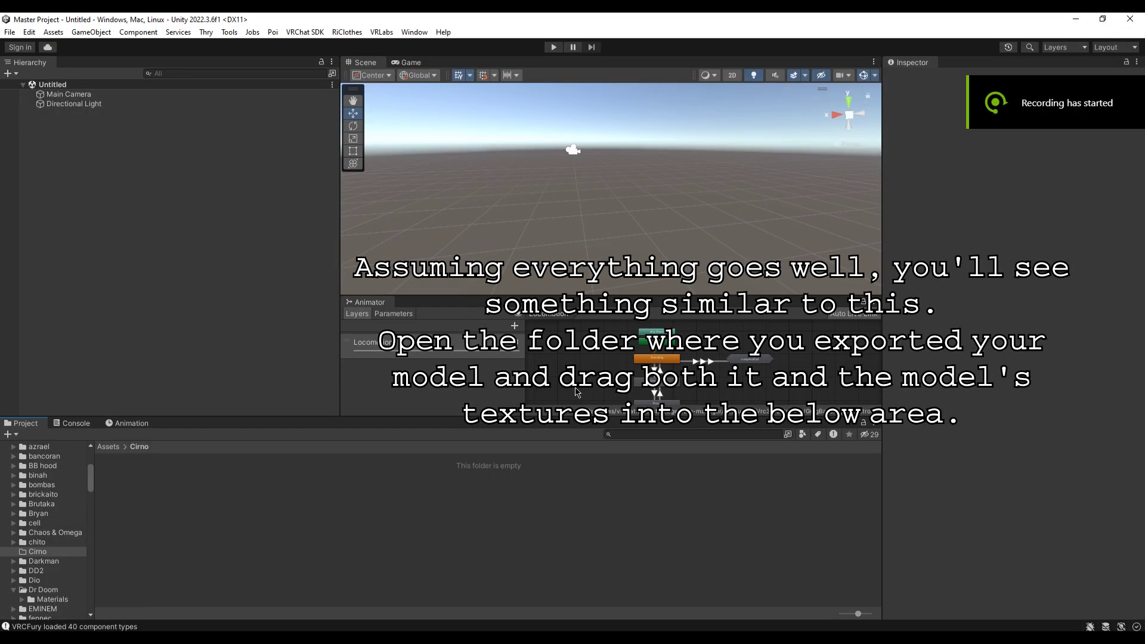
Import Cirno.fbx and the textures te1.png, te2.png and te3.png from the チルノver201 folder into Assets/Cirno
{"action": "key", "text": "alt+Tab"}
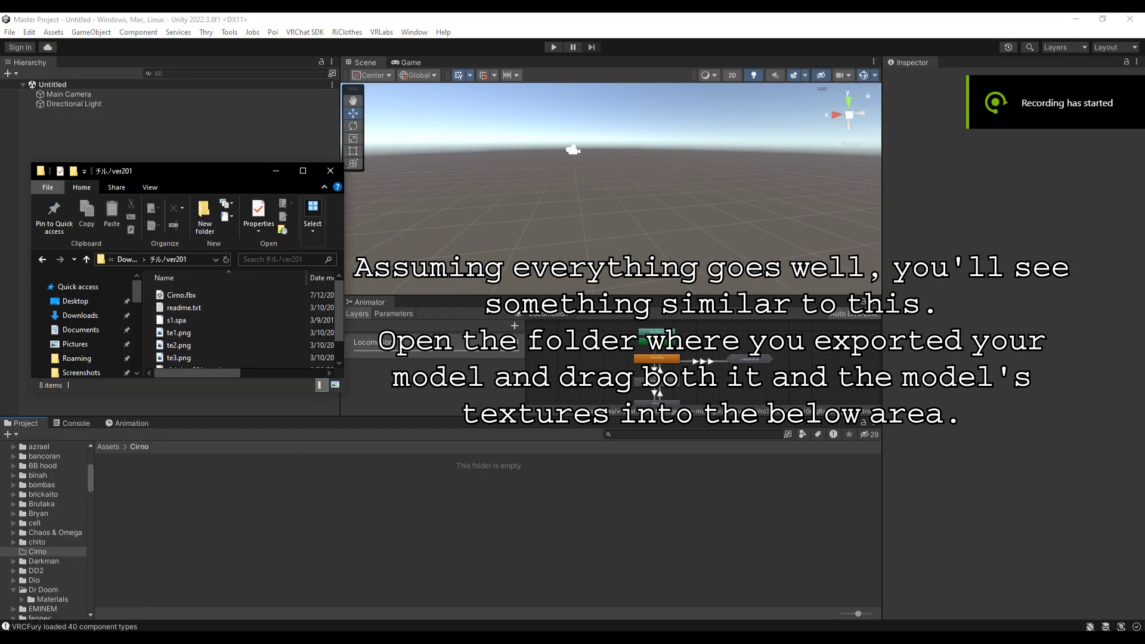
{"action": "left_click_drag", "start_coordinate": [343, 392], "coordinate": [358, 409]}
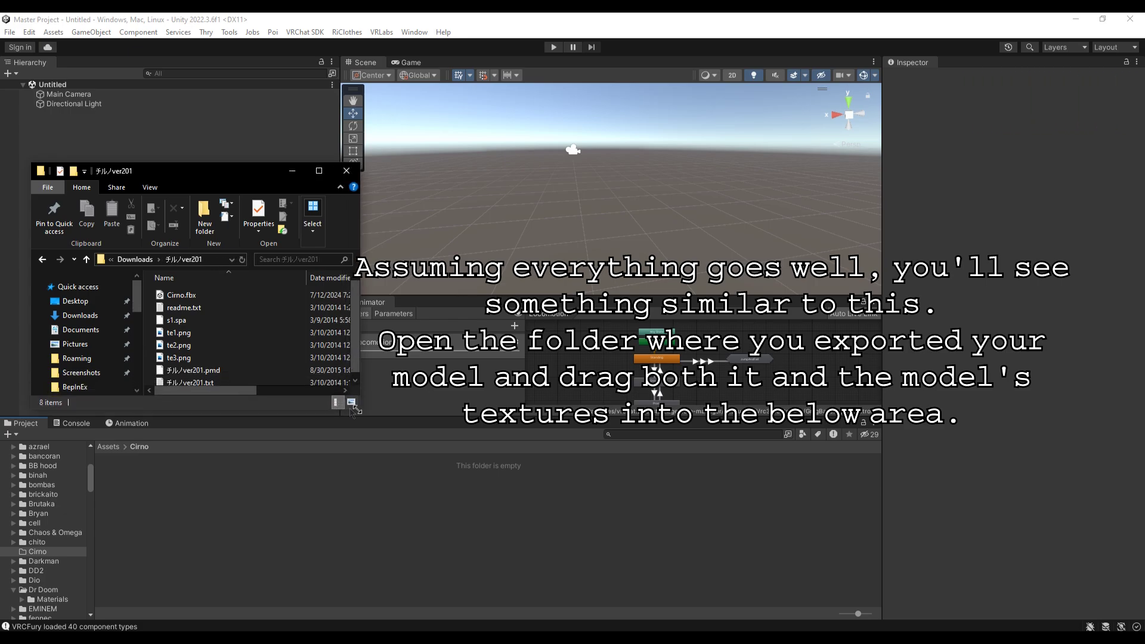
{"action": "left_click_drag", "start_coordinate": [235, 295], "coordinate": [388, 549]}
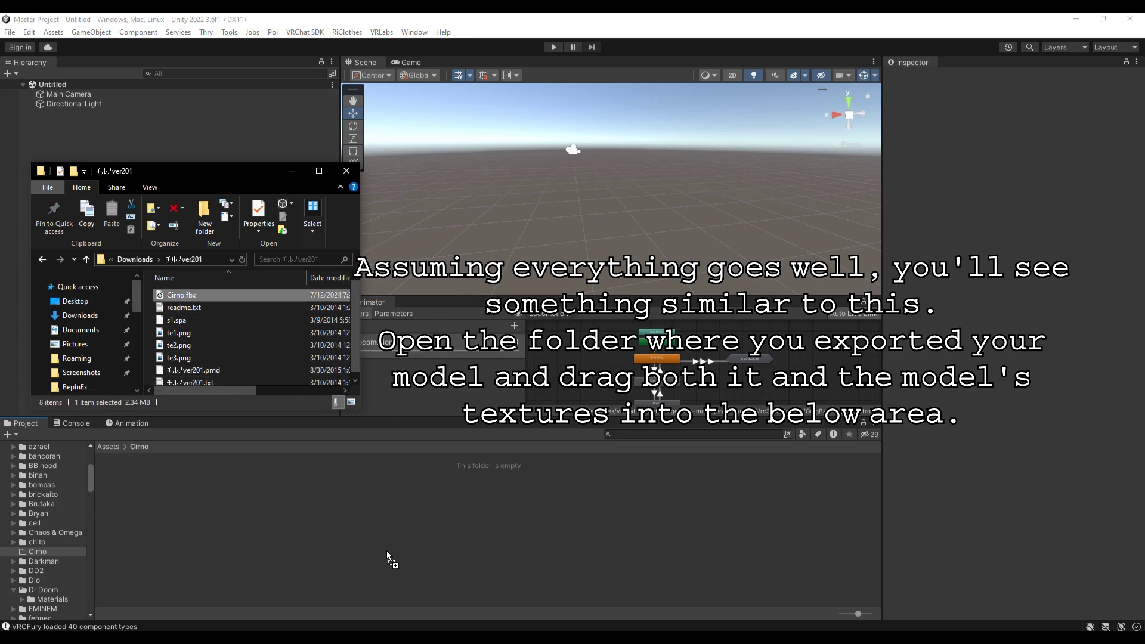
{"action": "left_click_drag", "start_coordinate": [233, 282], "coordinate": [327, 524]}
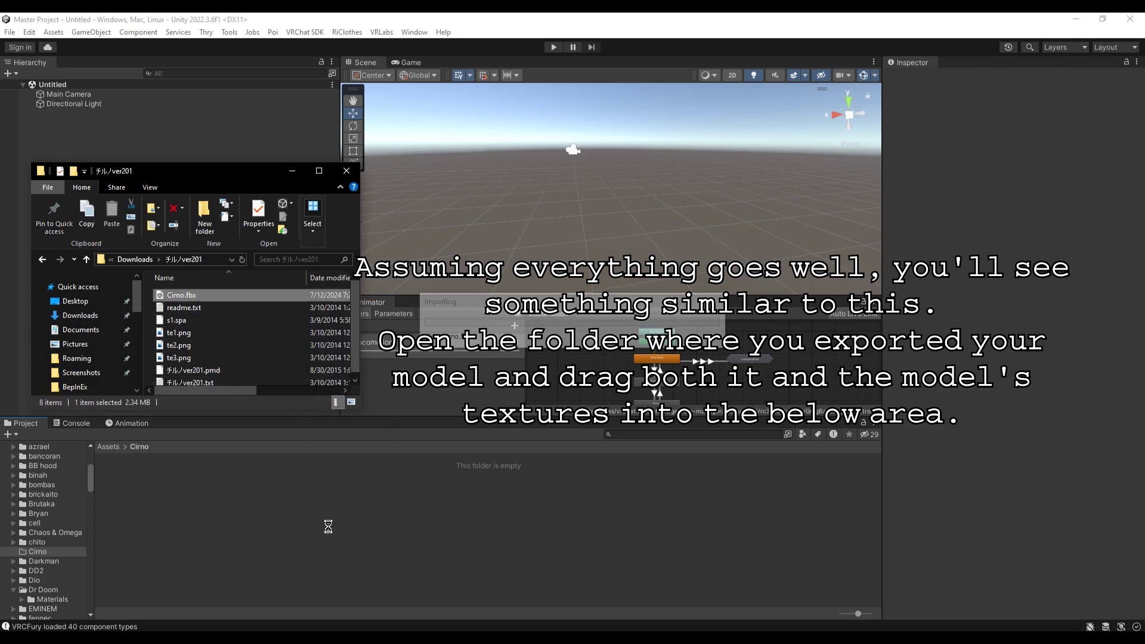
{"action": "left_click", "coordinate": [230, 333]}
{"action": "left_click", "coordinate": [230, 358], "text": "shift"}
{"action": "left_click_drag", "start_coordinate": [230, 358], "coordinate": [373, 516]}
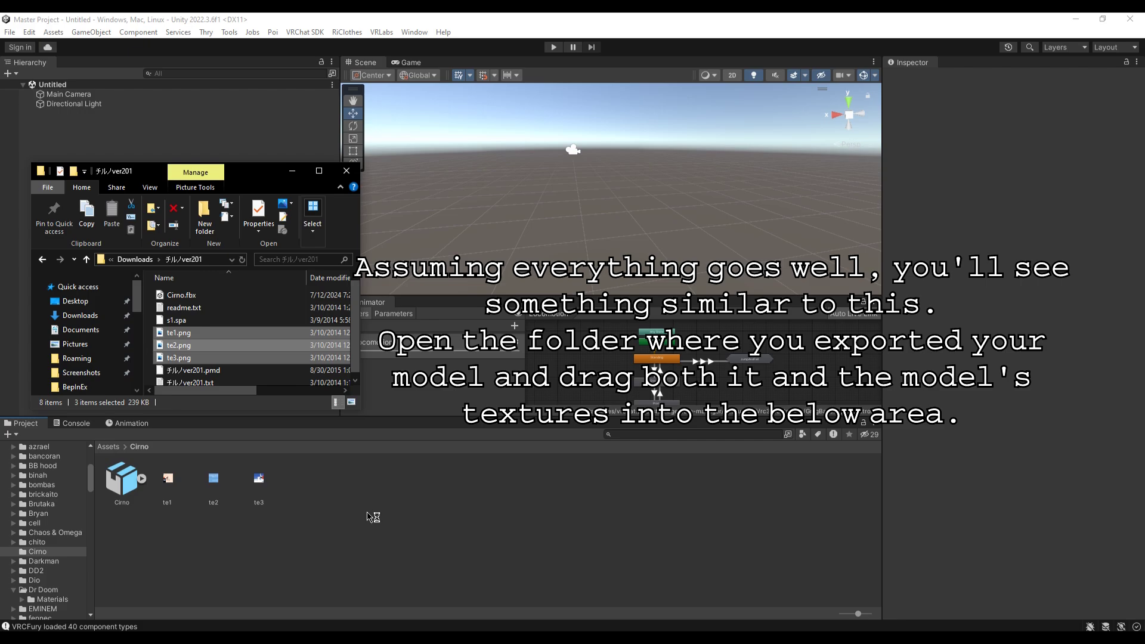
{"action": "left_click", "coordinate": [347, 170]}
Set the Cirno model's rig animation type to Humanoid and apply the import settings
{"action": "left_click", "coordinate": [117, 492]}
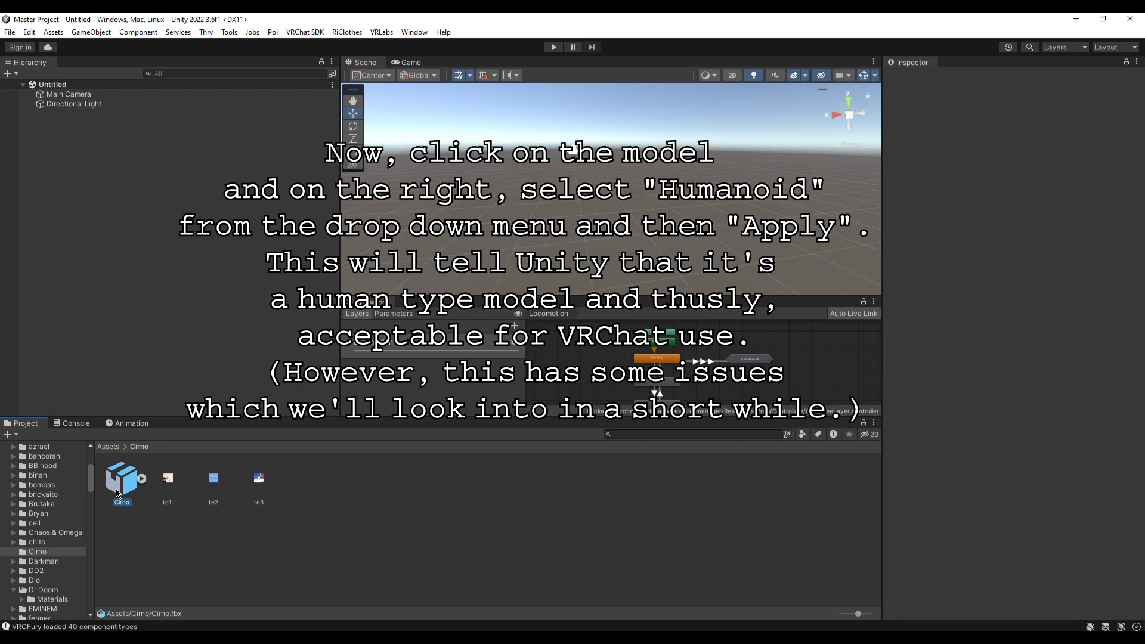
{"action": "left_click", "coordinate": [1024, 129]}
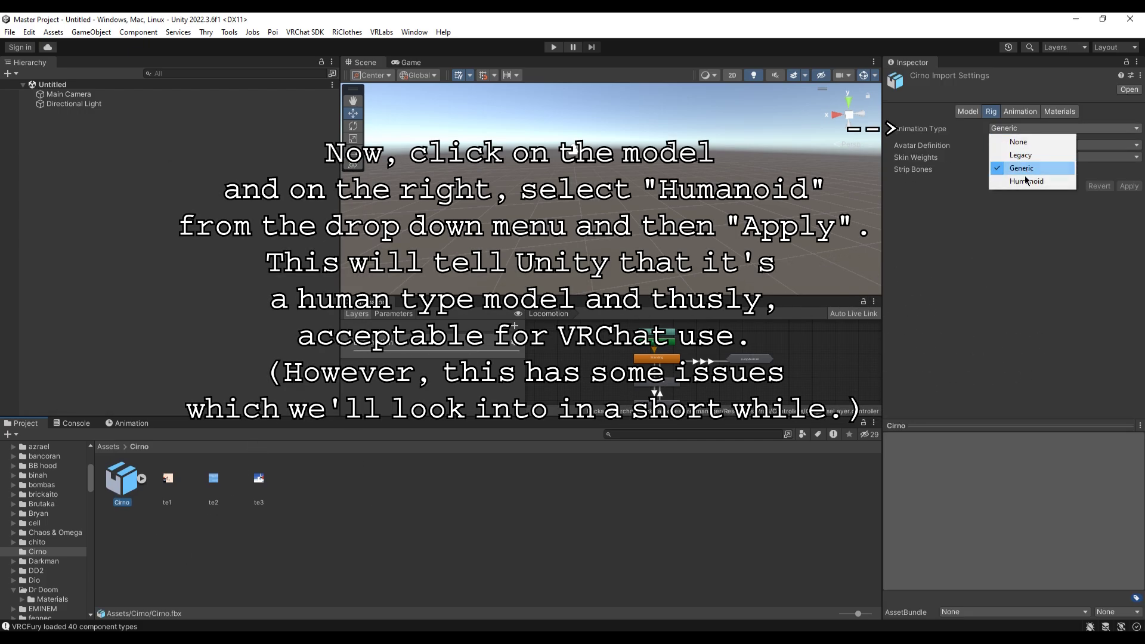
{"action": "left_click", "coordinate": [1022, 167]}
{"action": "left_click", "coordinate": [1129, 227]}
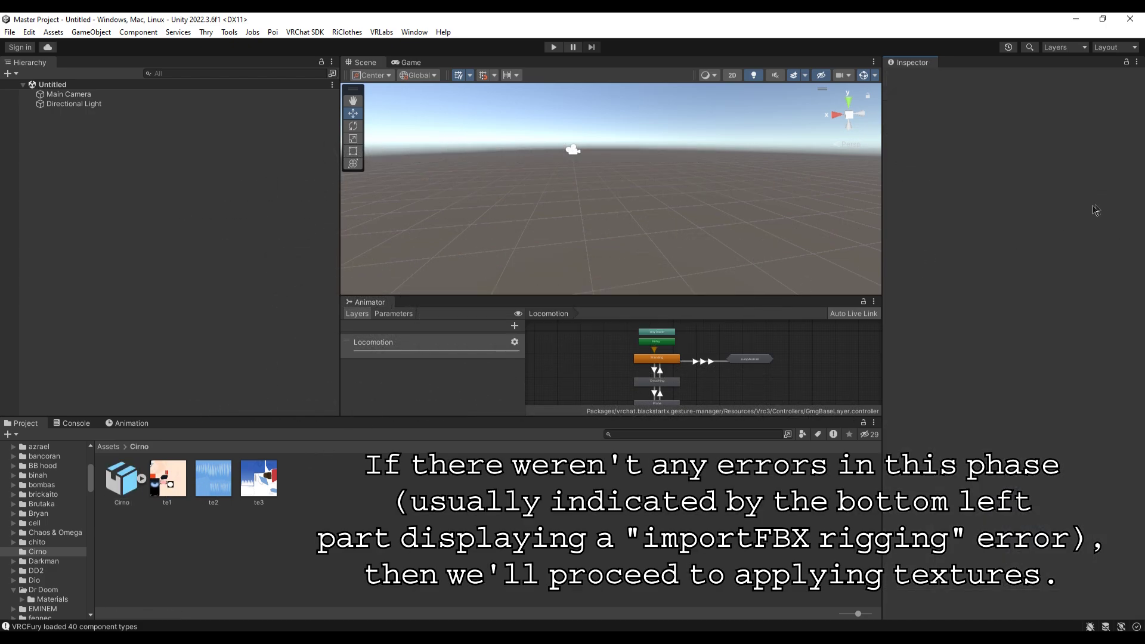
Place the Cirno model in the scene and set its position to 0, 0, 0
{"action": "left_click", "coordinate": [111, 493]}
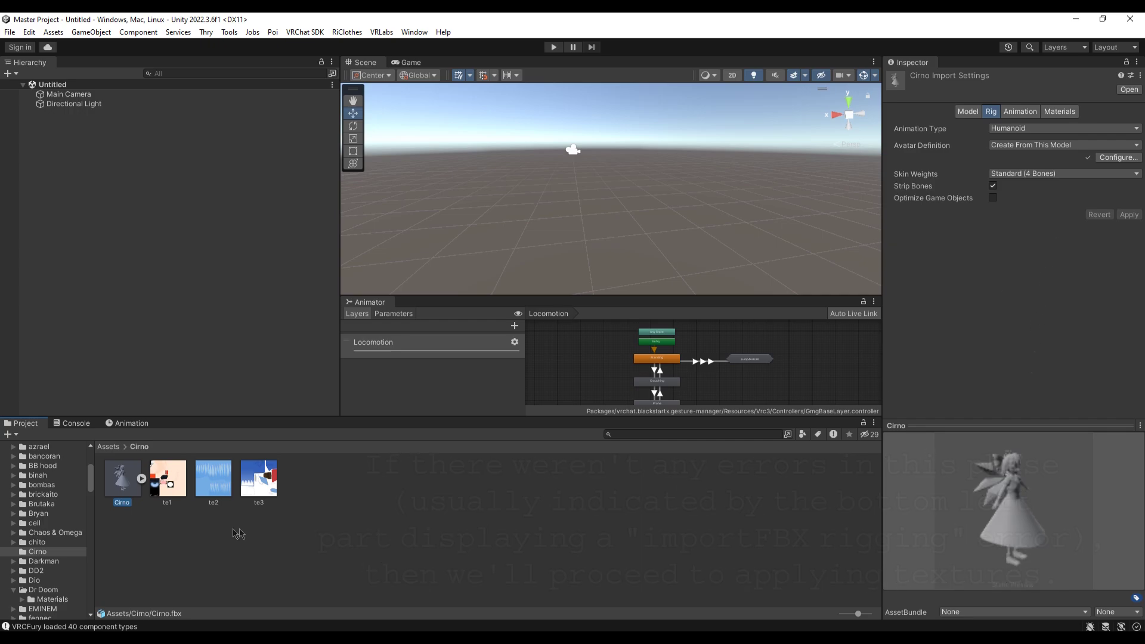
{"action": "left_click_drag", "start_coordinate": [123, 488], "coordinate": [601, 258]}
{"action": "left_click", "coordinate": [1027, 155]}
{"action": "type", "text": "00"}
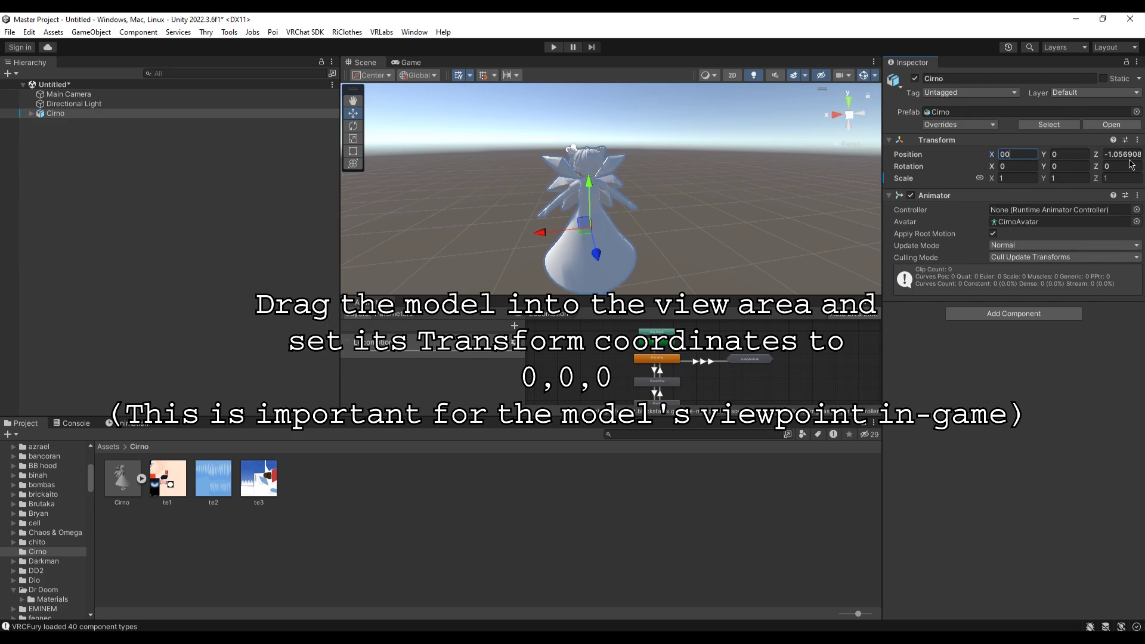
{"action": "left_click", "coordinate": [1129, 156]}
{"action": "type", "text": "0"}
{"action": "right_click_drag", "start_coordinate": [776, 204], "coordinate": [815, 304]}
{"action": "left_click_drag", "start_coordinate": [814, 303], "coordinate": [669, 279], "text": "alt"}
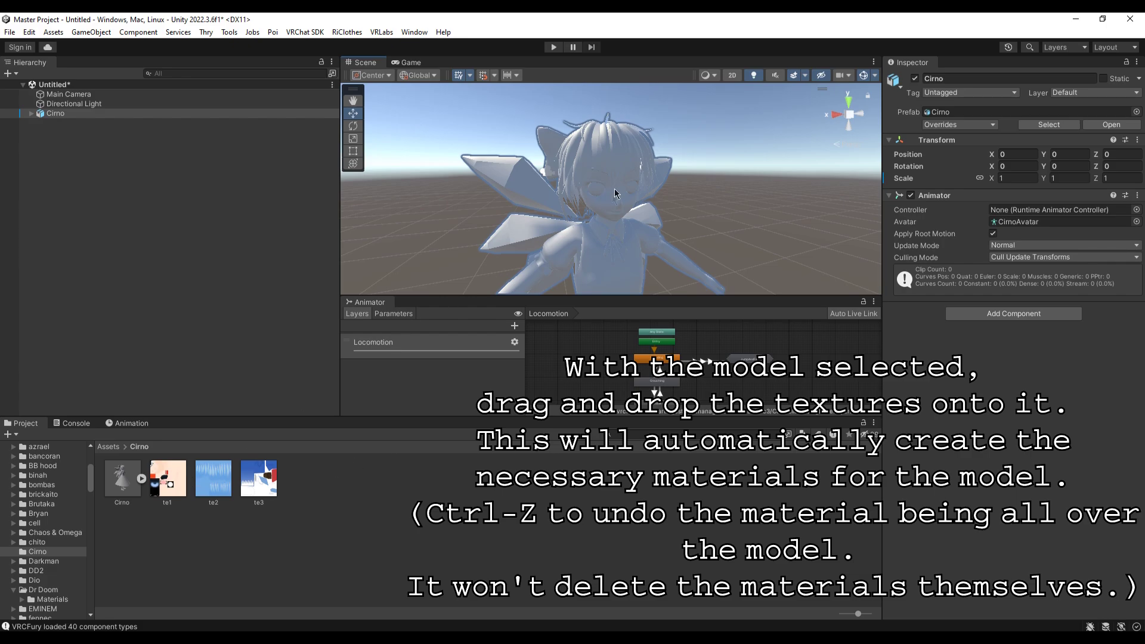
Apply the textures to the model to create their materials, undoing each assignment that covers the whole model
{"action": "left_click_drag", "start_coordinate": [388, 356], "coordinate": [315, 494]}
{"action": "key", "text": "ctrl+z"}
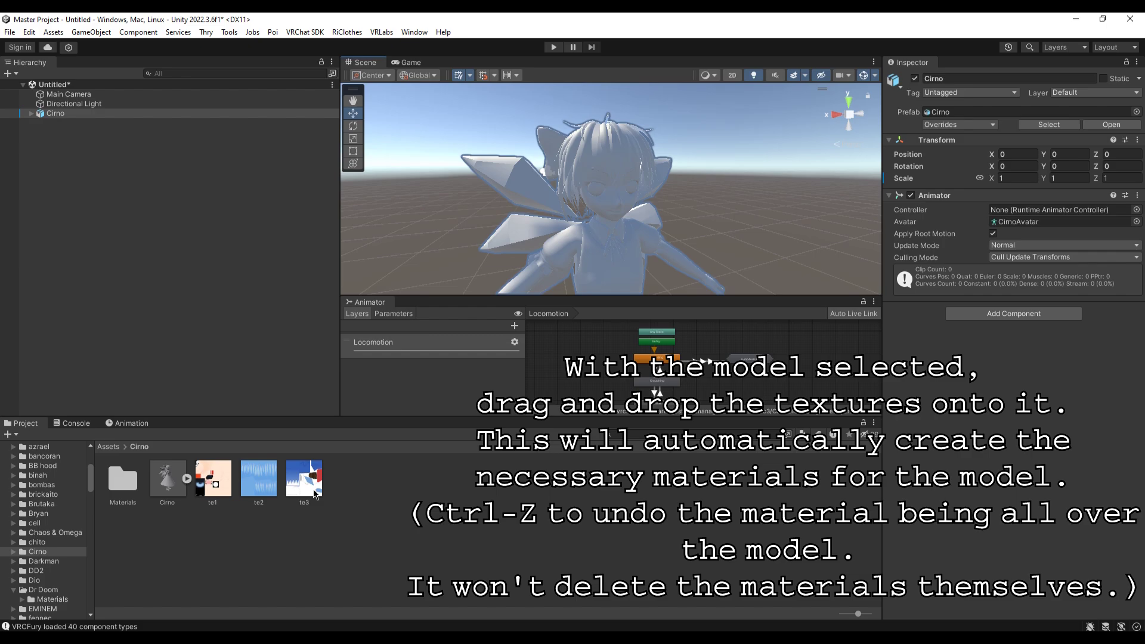
{"action": "key", "text": "ctrl+z"}
Set the smoothness of the materials te1, te2 and te3 to 0
{"action": "double_click", "coordinate": [136, 477]}
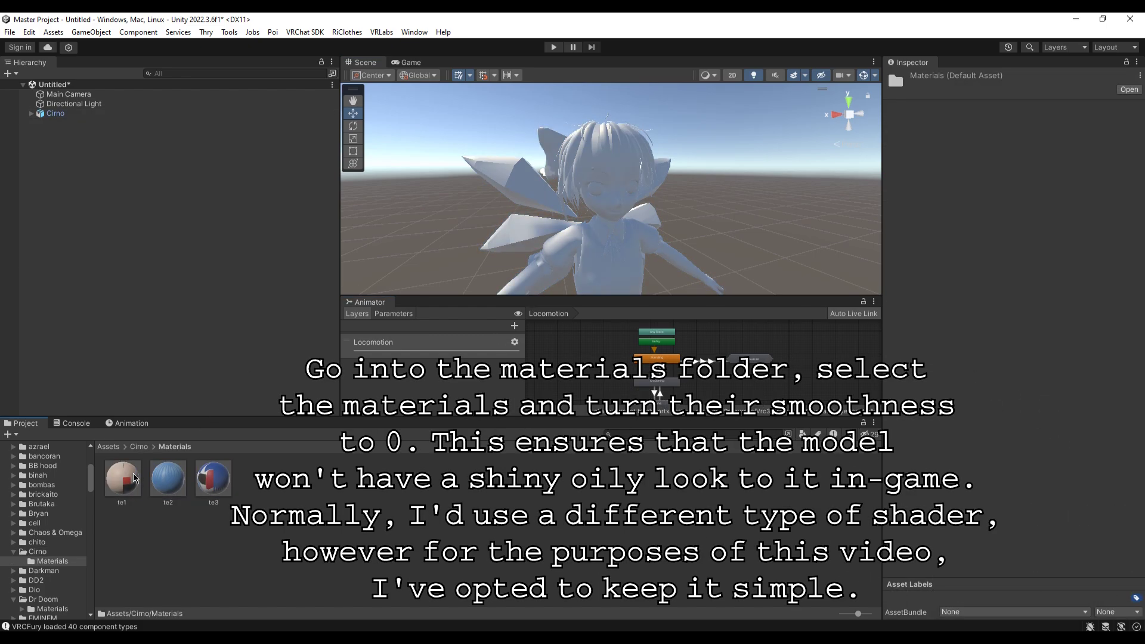
{"action": "left_click", "coordinate": [133, 473]}
{"action": "left_click", "coordinate": [214, 478], "text": "shift"}
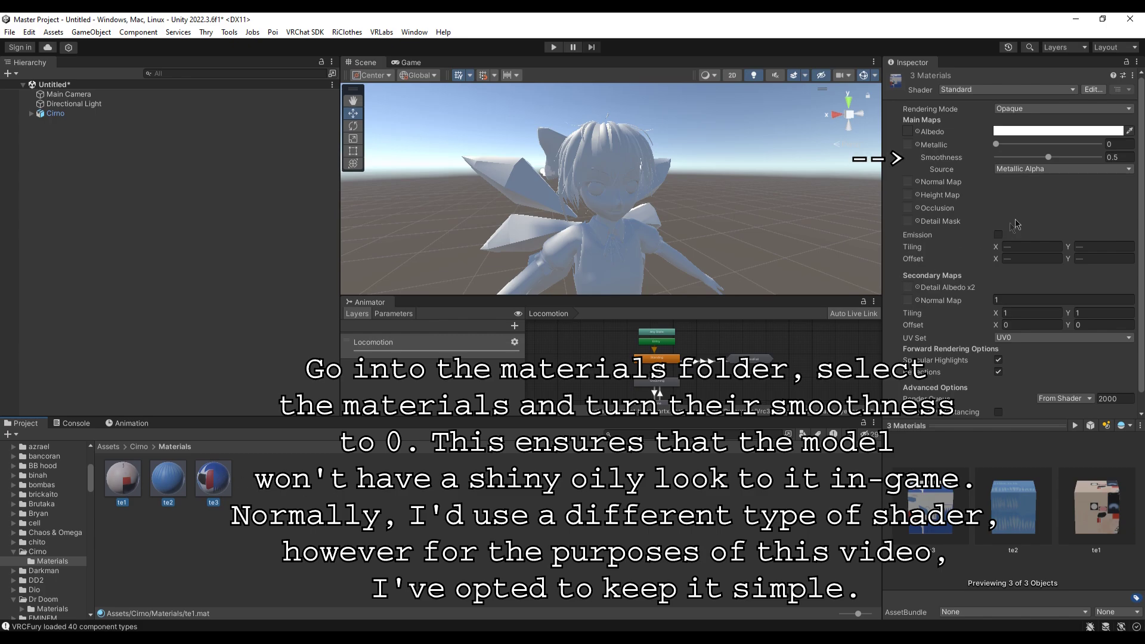
{"action": "left_click_drag", "start_coordinate": [1057, 159], "coordinate": [979, 163]}
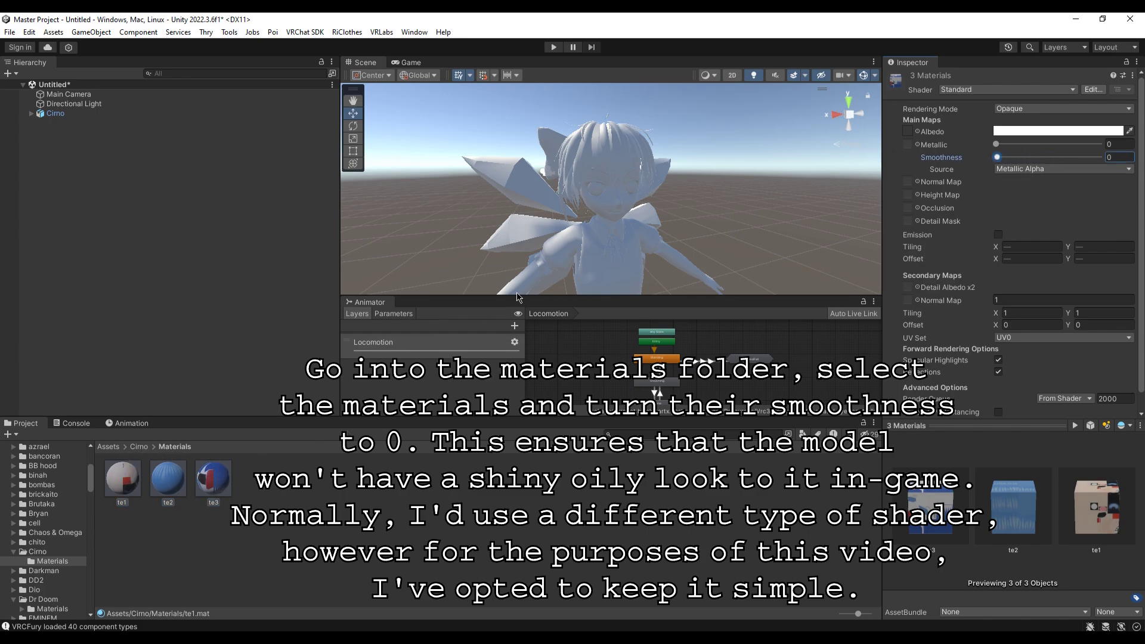
Apply material te1 to the face areas and te2 to the hair of the チルノVer201_mesh object
{"action": "scroll", "coordinate": [575, 256], "scroll_direction": "up", "scroll_amount": 5}
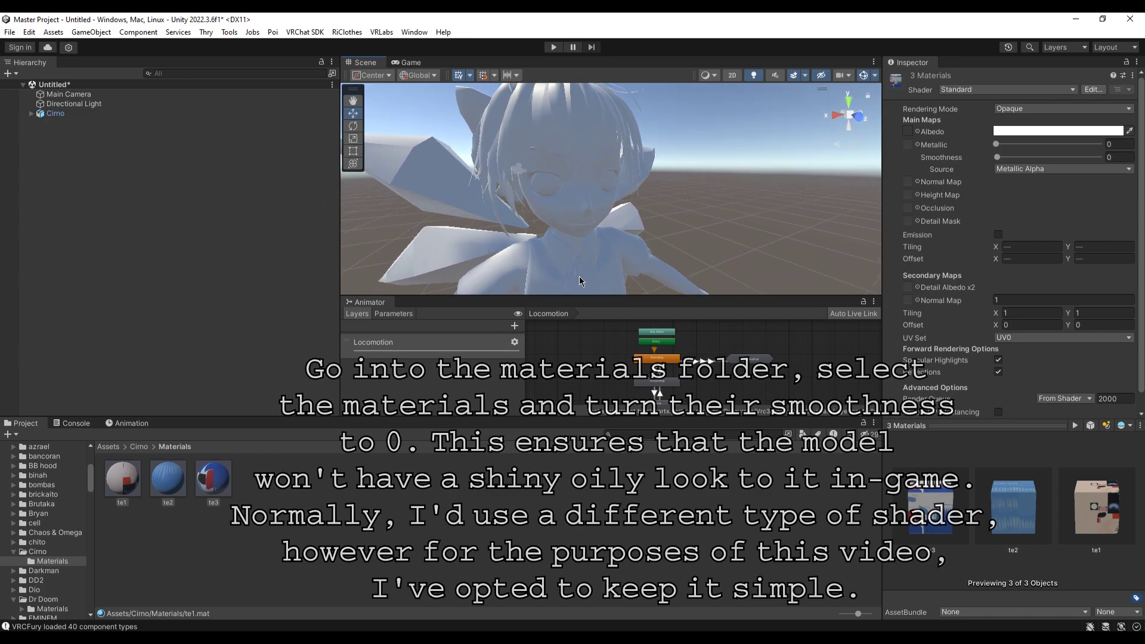
{"action": "left_click", "coordinate": [579, 277]}
{"action": "left_click", "coordinate": [576, 213]}
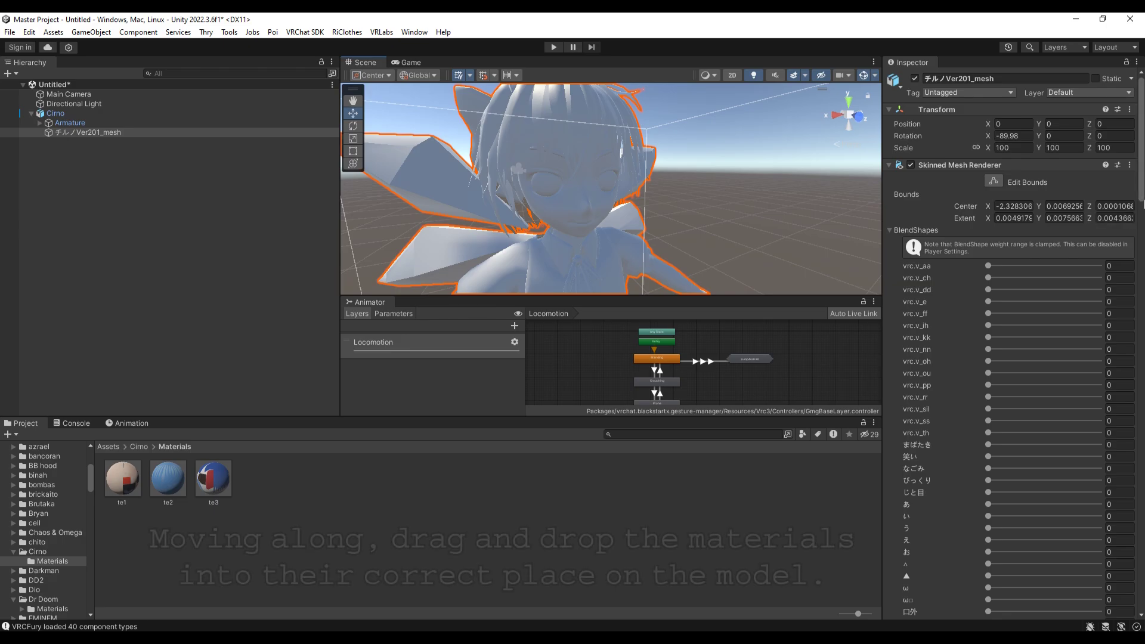
{"action": "scroll", "coordinate": [1143, 203], "scroll_direction": "down", "scroll_amount": 15}
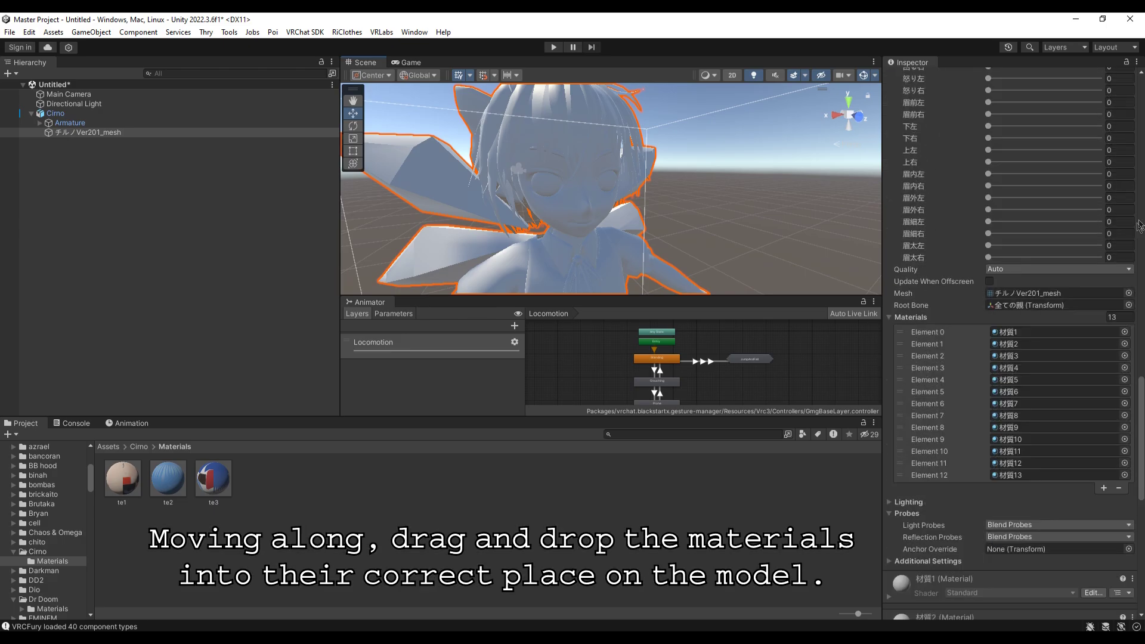
{"action": "left_click_drag", "start_coordinate": [126, 492], "coordinate": [577, 208]}
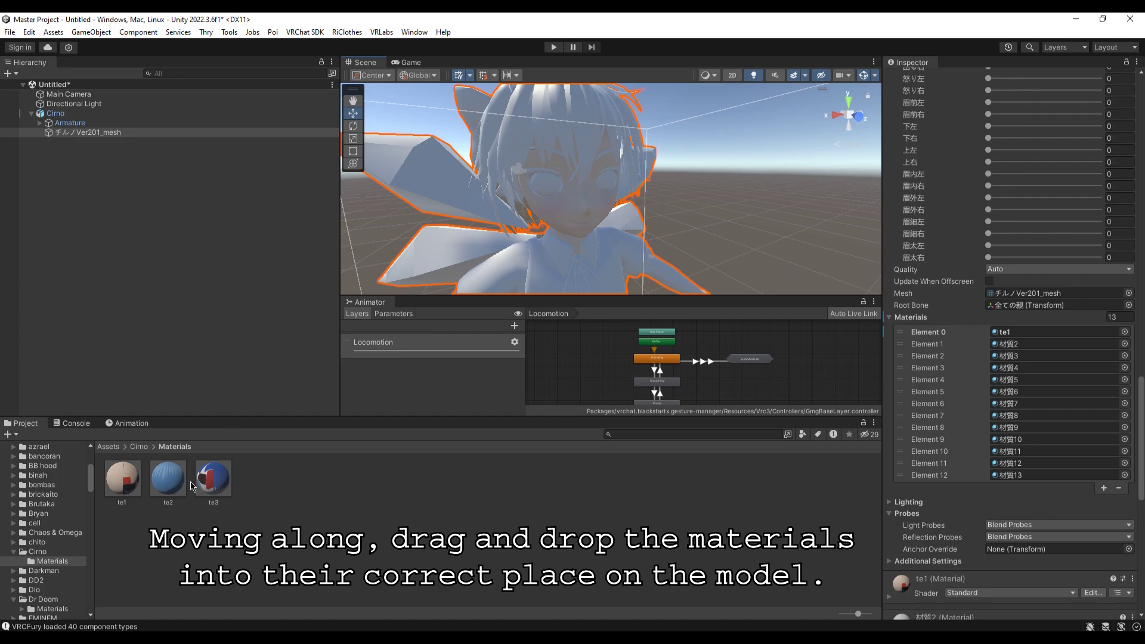
{"action": "left_click_drag", "start_coordinate": [541, 192], "coordinate": [547, 188]}
{"action": "left_click_drag", "start_coordinate": [126, 487], "coordinate": [560, 152]}
{"action": "left_click_drag", "start_coordinate": [166, 485], "coordinate": [489, 140]}
Apply materials te3, te1 and te2 to the mesh's remaining parts, such as the dress, arms, wings and ribbon
{"action": "left_click_drag", "start_coordinate": [220, 486], "coordinate": [388, 494]}
{"action": "mouse_move", "coordinate": [501, 179]}
{"action": "left_mouse_down", "text": "alt"}
{"action": "mouse_move", "coordinate": [703, 203]}
{"action": "mouse_move", "coordinate": [501, 197]}
{"action": "left_mouse_up", "text": "alt"}
{"action": "left_click_drag", "start_coordinate": [215, 484], "coordinate": [603, 263]}
{"action": "left_click_drag", "start_coordinate": [596, 197], "coordinate": [669, 202], "text": "alt"}
{"action": "left_click_drag", "start_coordinate": [119, 474], "coordinate": [599, 155]}
{"action": "left_click_drag", "start_coordinate": [620, 191], "coordinate": [390, 185], "text": "alt"}
{"action": "left_click_drag", "start_coordinate": [215, 481], "coordinate": [608, 219]}
{"action": "right_click_drag", "start_coordinate": [608, 218], "coordinate": [596, 197]}
{"action": "left_click_drag", "start_coordinate": [215, 486], "coordinate": [513, 197]}
{"action": "left_click_drag", "start_coordinate": [170, 483], "coordinate": [501, 146]}
{"action": "right_click_drag", "start_coordinate": [537, 155], "coordinate": [613, 170]}
{"action": "left_click_drag", "start_coordinate": [613, 161], "coordinate": [850, 205], "text": "alt"}
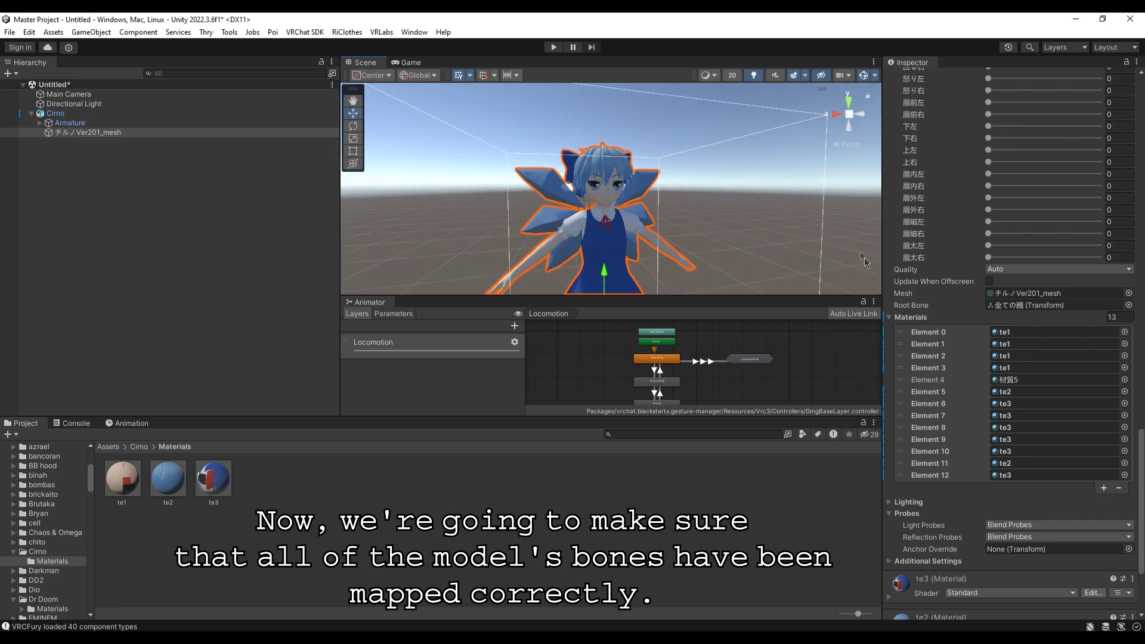
Open the avatar configuration of the Cirno model in the Assets/Cirno folder
{"action": "left_click", "coordinate": [167, 113]}
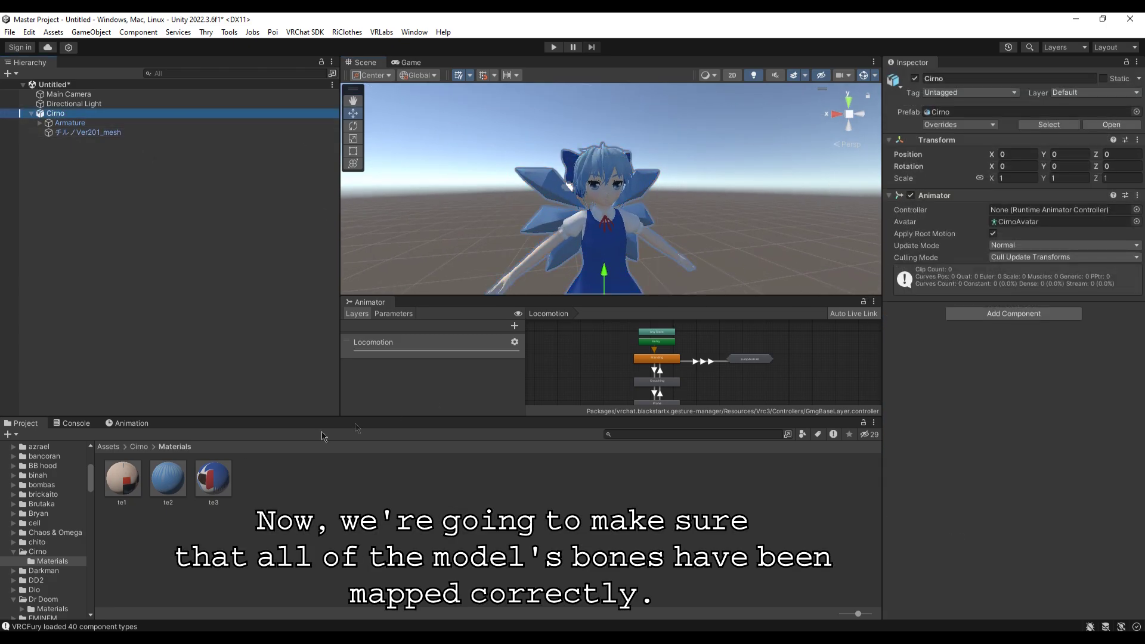
{"action": "left_click", "coordinate": [141, 447]}
{"action": "left_click", "coordinate": [167, 480]}
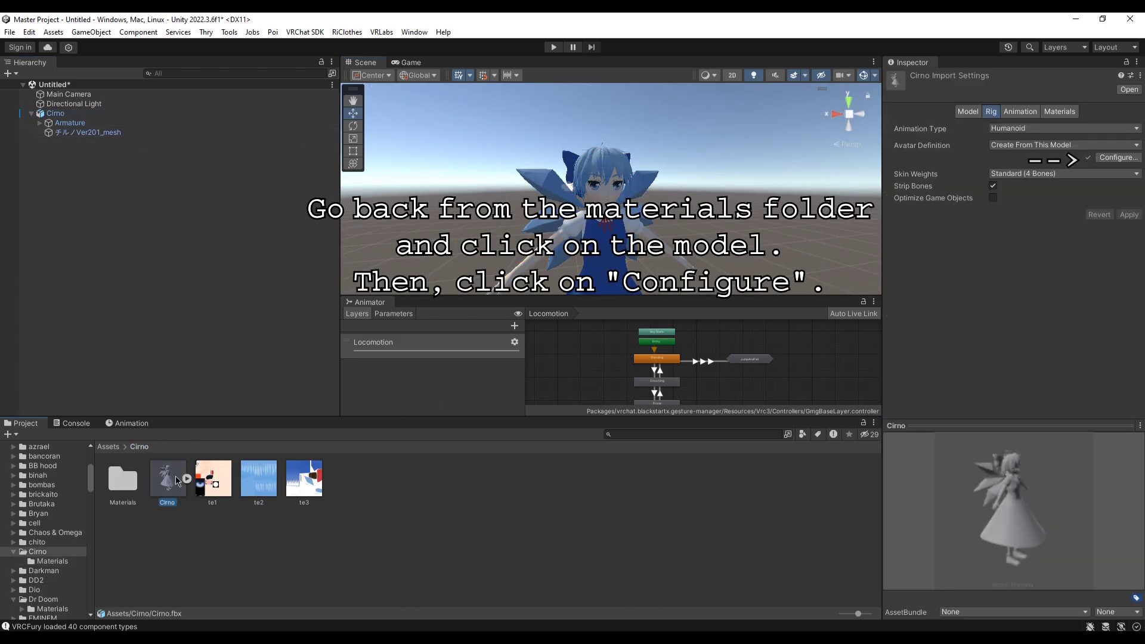
{"action": "left_click", "coordinate": [1116, 158]}
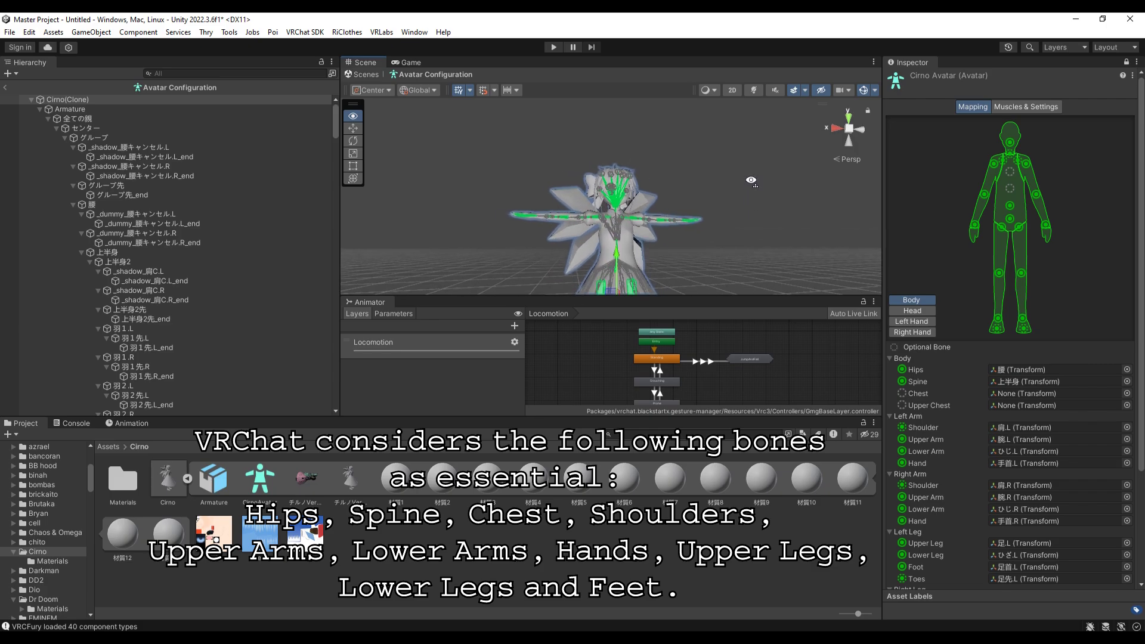
Map the bone 上半身2 to the avatar's Chest slot
{"action": "scroll", "coordinate": [772, 237], "scroll_direction": "up", "scroll_amount": 5}
{"action": "scroll", "coordinate": [772, 237], "scroll_direction": "down", "scroll_amount": 4}
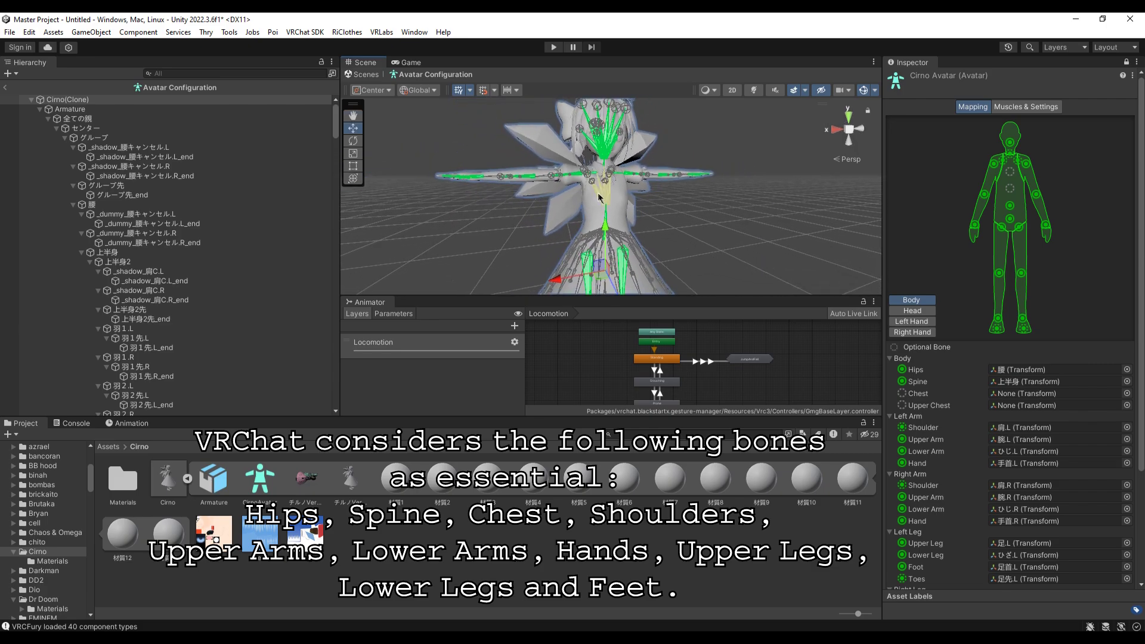
{"action": "left_click", "coordinate": [600, 197]}
{"action": "left_click_drag", "start_coordinate": [921, 380], "coordinate": [1008, 398]}
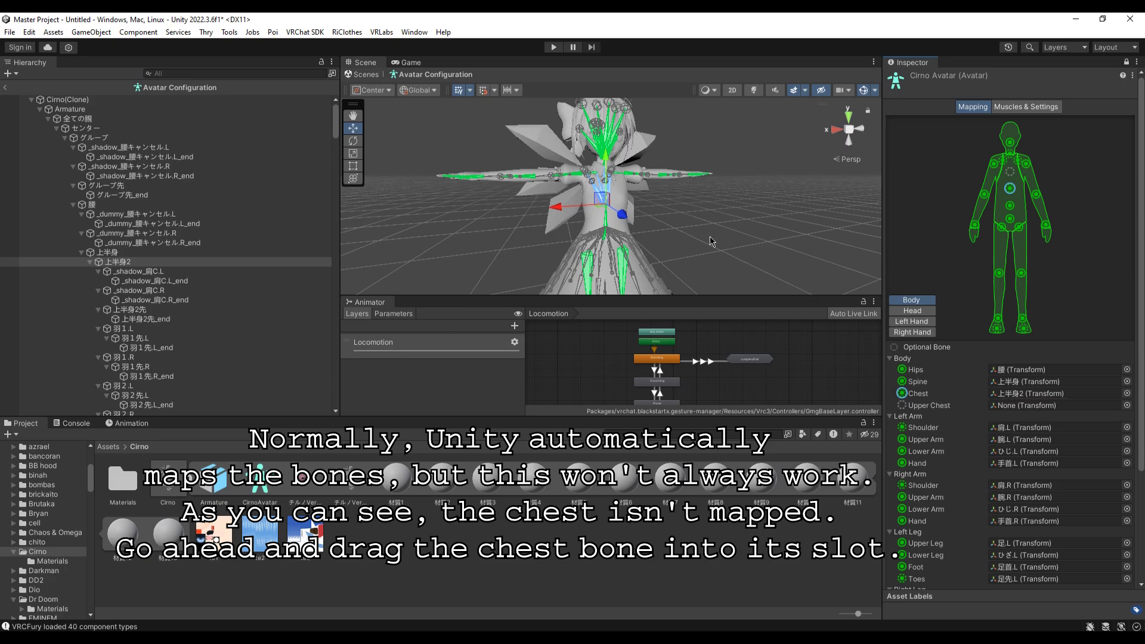
Map the right hand's bones 人指1.R, 人指2.R and 人指3.R to Index Proximal, Intermediate and Distal
{"action": "left_click", "coordinate": [780, 253]}
{"action": "right_click_drag", "start_coordinate": [779, 253], "coordinate": [931, 380]}
{"action": "key", "text": "w"}
{"action": "left_click", "coordinate": [927, 334]}
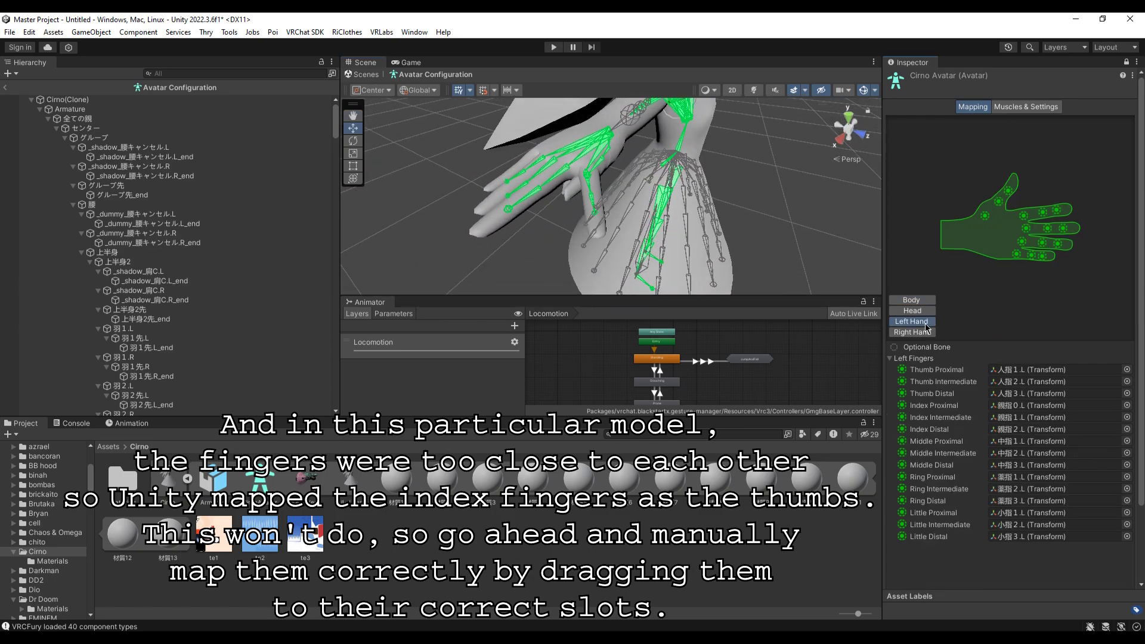
{"action": "left_click", "coordinate": [588, 187]}
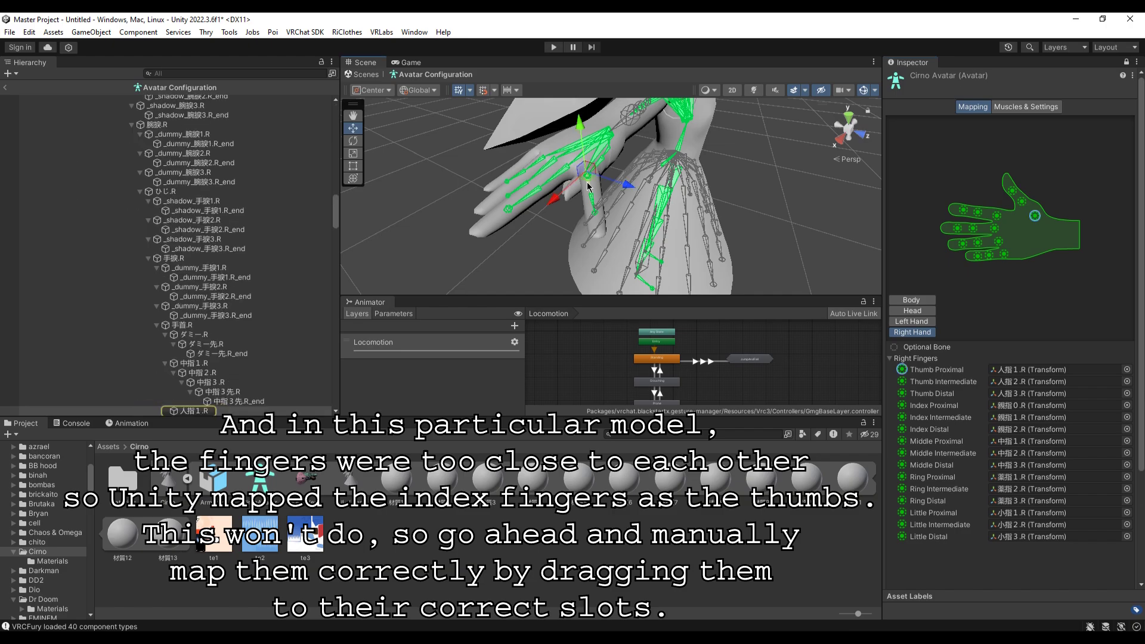
{"action": "scroll", "coordinate": [248, 334], "scroll_direction": "down", "scroll_amount": 2}
{"action": "left_click_drag", "start_coordinate": [196, 339], "coordinate": [1022, 406]}
{"action": "left_click_drag", "start_coordinate": [230, 351], "coordinate": [1043, 455]}
{"action": "left_click_drag", "start_coordinate": [238, 360], "coordinate": [1007, 506]}
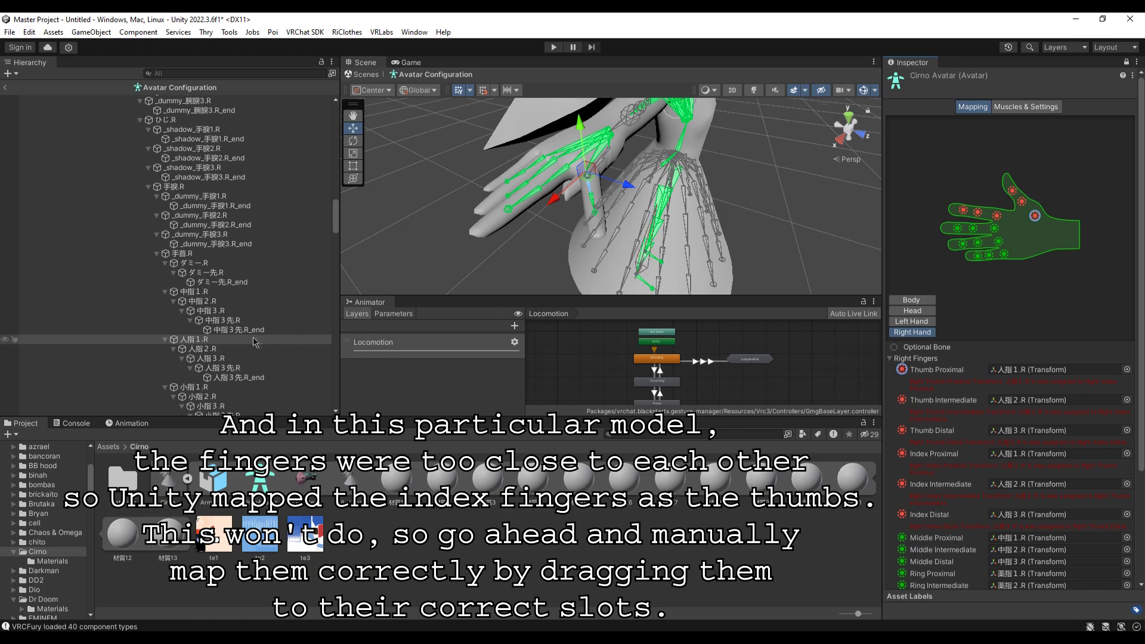
Map the right hand's bones 親指0.R, 親指1.R and 親指2.R to Thumb Proximal, Intermediate and Distal
{"action": "left_click", "coordinate": [606, 155]}
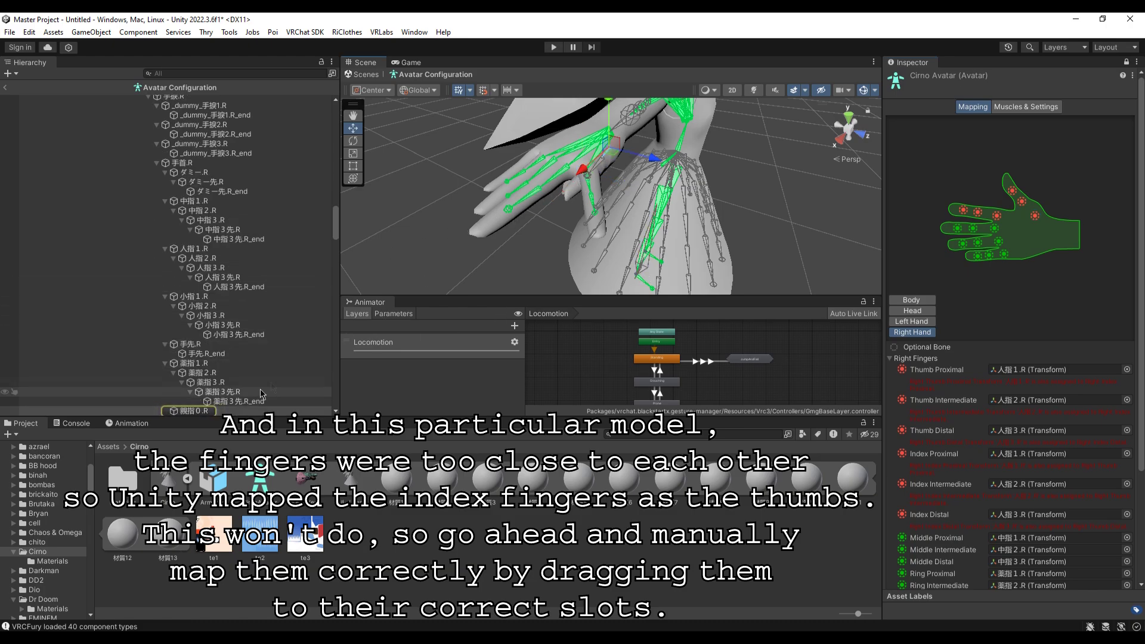
{"action": "scroll", "coordinate": [273, 388], "scroll_direction": "down", "scroll_amount": 4}
{"action": "left_click_drag", "start_coordinate": [191, 303], "coordinate": [1017, 372]}
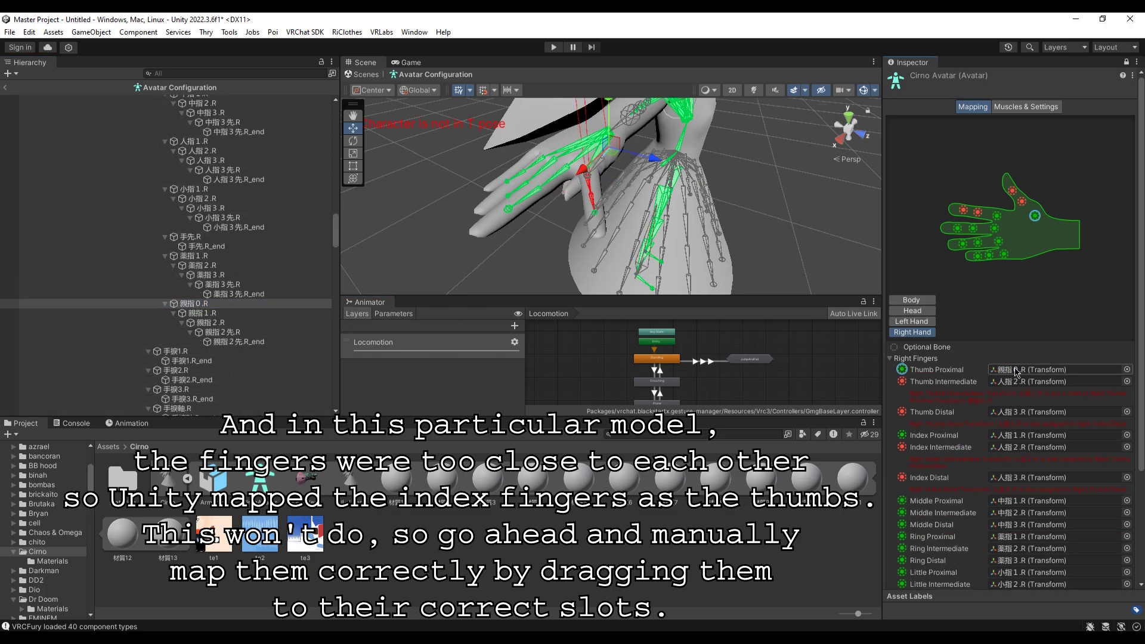
{"action": "left_click_drag", "start_coordinate": [191, 313], "coordinate": [1011, 391]}
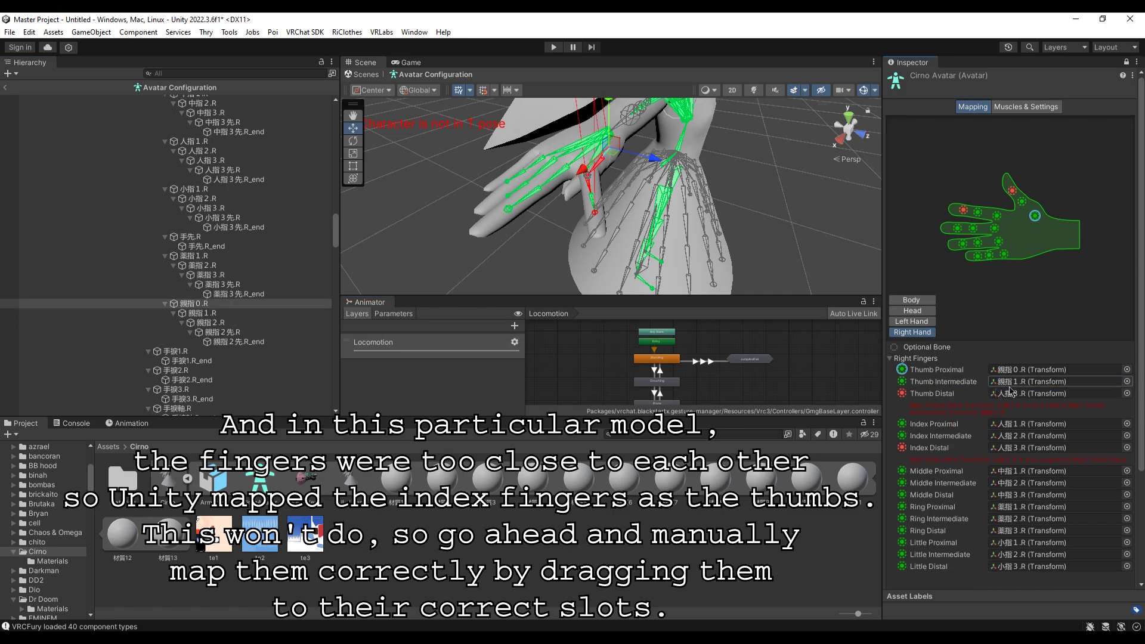
{"action": "left_click_drag", "start_coordinate": [262, 325], "coordinate": [1062, 398]}
Map the left hand's bones 人指1.L, 人指2.L and 人指3.L to Index Proximal, Intermediate and Distal
{"action": "right_click_drag", "start_coordinate": [749, 232], "coordinate": [581, 133]}
{"action": "left_click_drag", "start_coordinate": [581, 133], "coordinate": [364, 230], "text": "alt"}
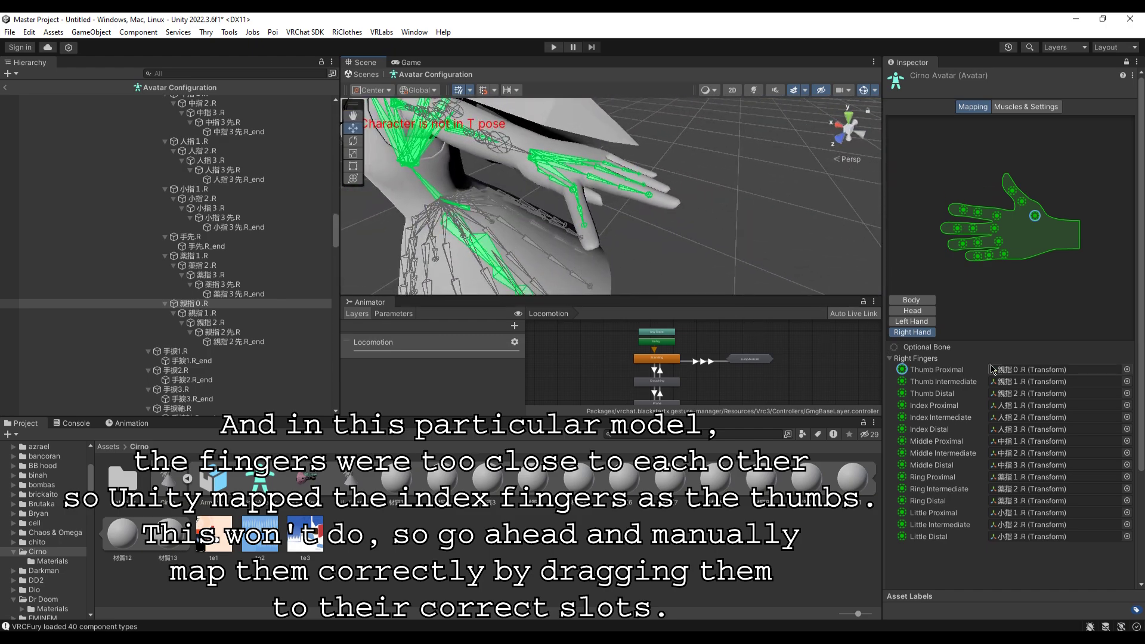
{"action": "left_click", "coordinate": [918, 322]}
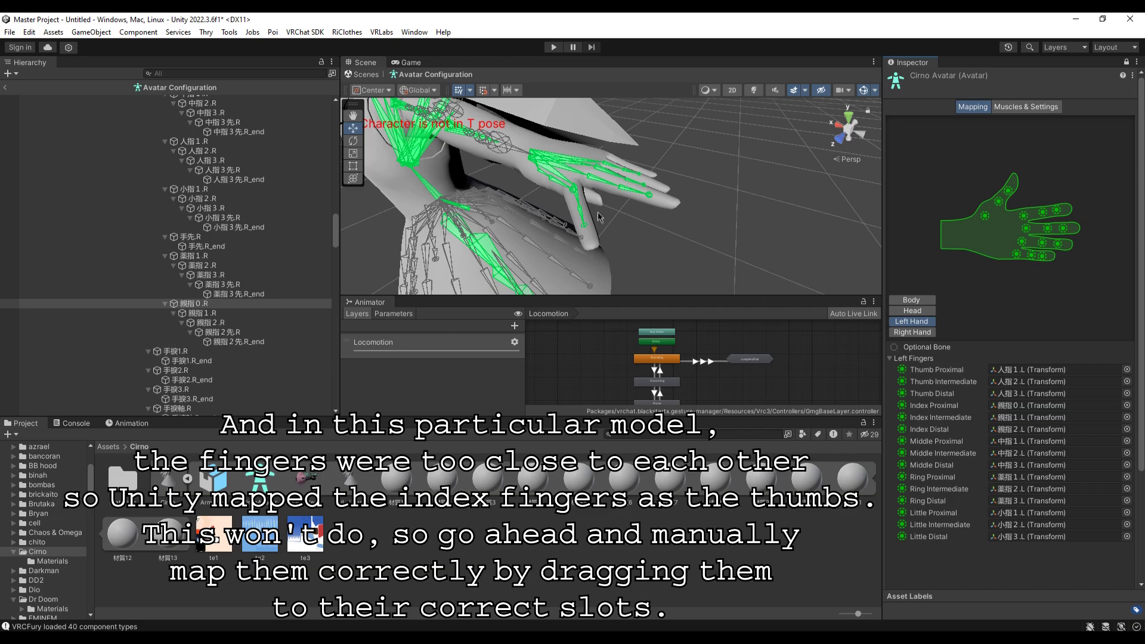
{"action": "left_click", "coordinate": [581, 202]}
{"action": "left_click_drag", "start_coordinate": [957, 367], "coordinate": [1017, 406]}
{"action": "left_click_drag", "start_coordinate": [287, 114], "coordinate": [874, 372]}
{"action": "left_click_drag", "start_coordinate": [1016, 461], "coordinate": [1017, 504]}
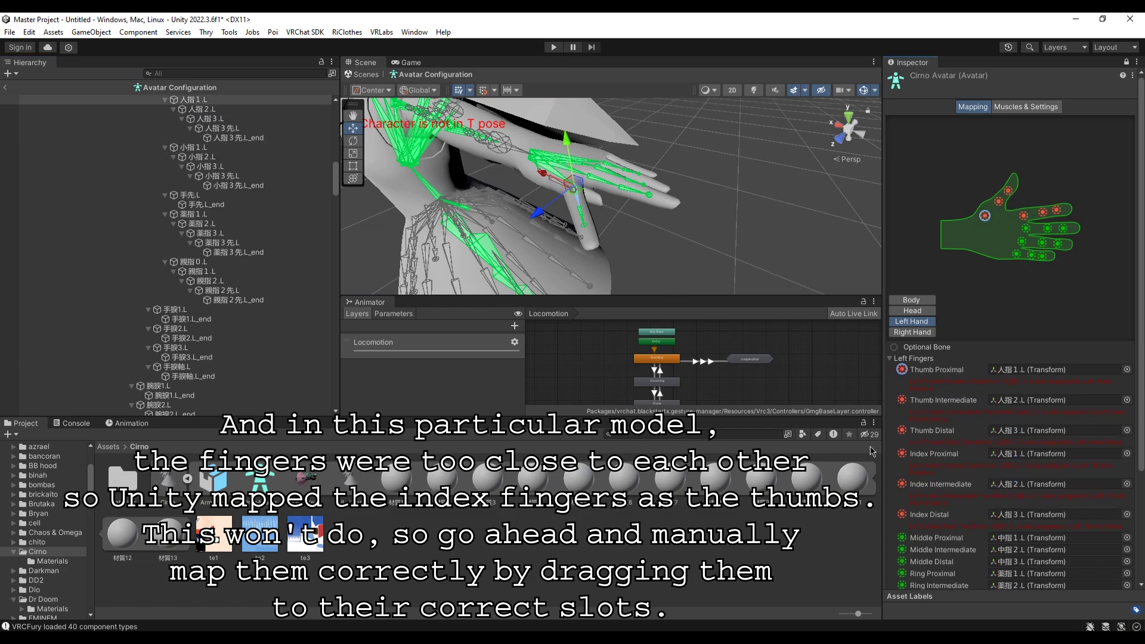
Map the left hand's bones 親指0.L, 親指1.L and 親指2.L to Thumb Proximal, Intermediate and Distal
{"action": "left_click_drag", "start_coordinate": [197, 271], "coordinate": [1030, 377]}
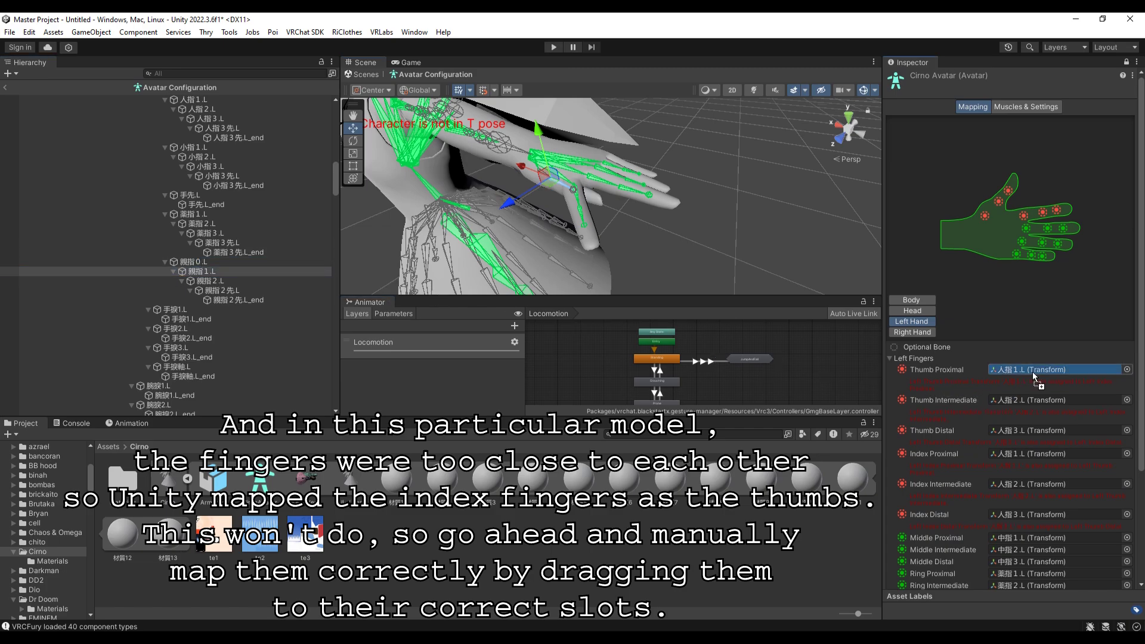
{"action": "left_click_drag", "start_coordinate": [206, 281], "coordinate": [1030, 412]}
{"action": "left_click", "coordinate": [233, 274]}
{"action": "left_click_drag", "start_coordinate": [234, 275], "coordinate": [1054, 391]}
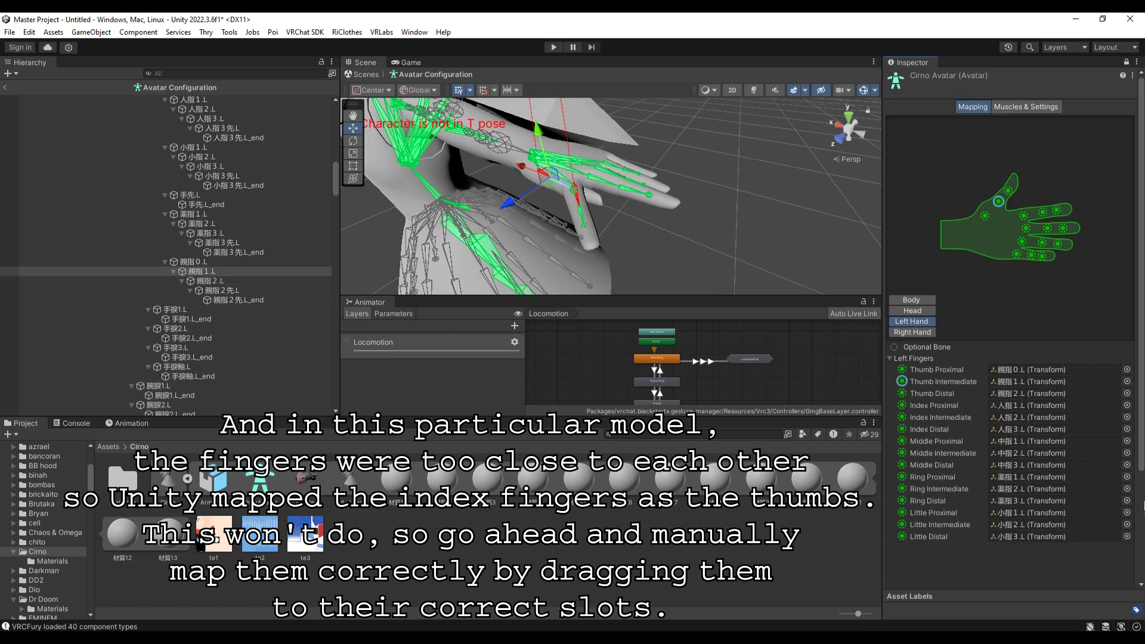
Enforce the T-pose on the avatar in the avatar configuration
{"action": "scroll", "coordinate": [1143, 512], "scroll_direction": "down", "scroll_amount": 4}
{"action": "right_click_drag", "start_coordinate": [802, 258], "coordinate": [794, 105]}
{"action": "left_click", "coordinate": [941, 525]}
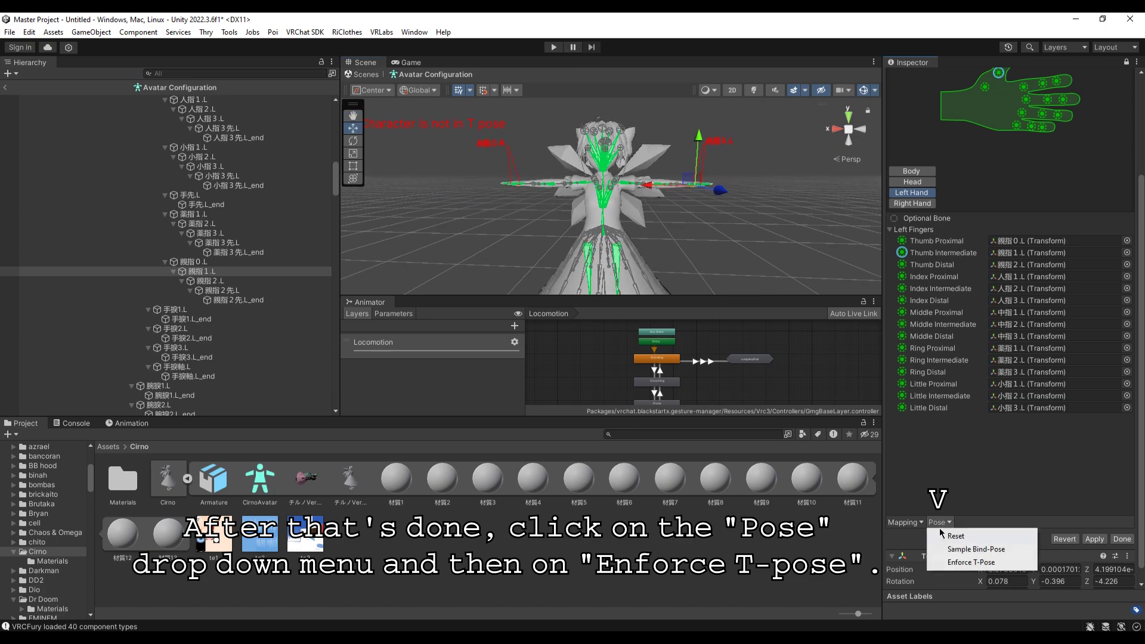
{"action": "left_click", "coordinate": [952, 562]}
Clear the bone assigned to the head's Jaw slot and apply the avatar configuration
{"action": "left_click_drag", "start_coordinate": [785, 340], "coordinate": [600, 206], "text": "alt"}
{"action": "left_click", "coordinate": [900, 184]}
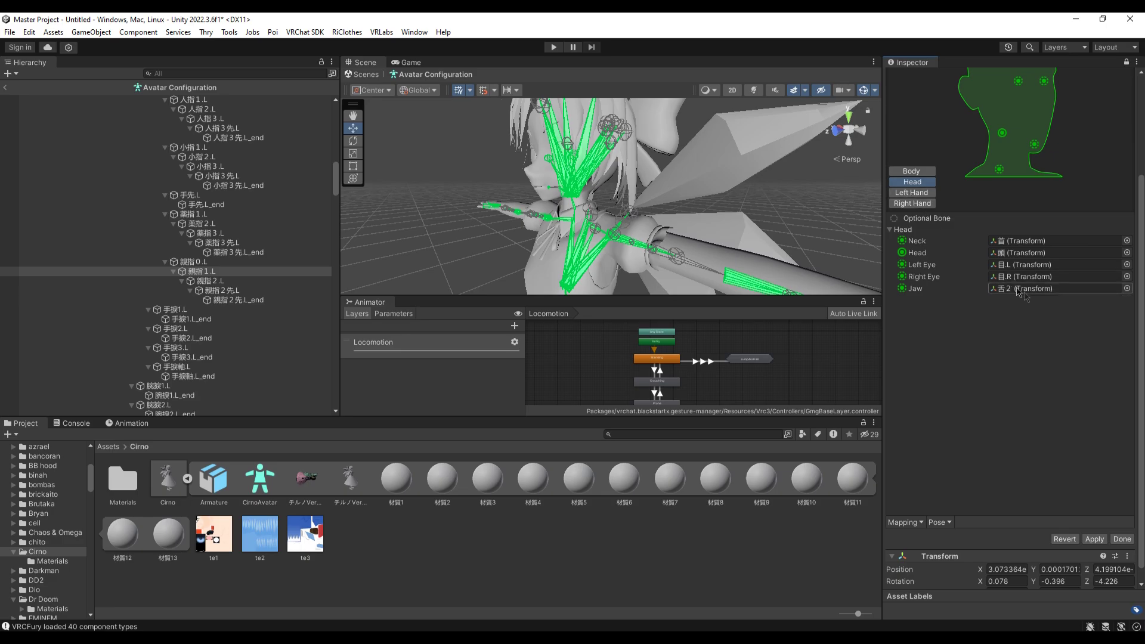
{"action": "left_click", "coordinate": [1032, 289]}
{"action": "key", "text": "Delete"}
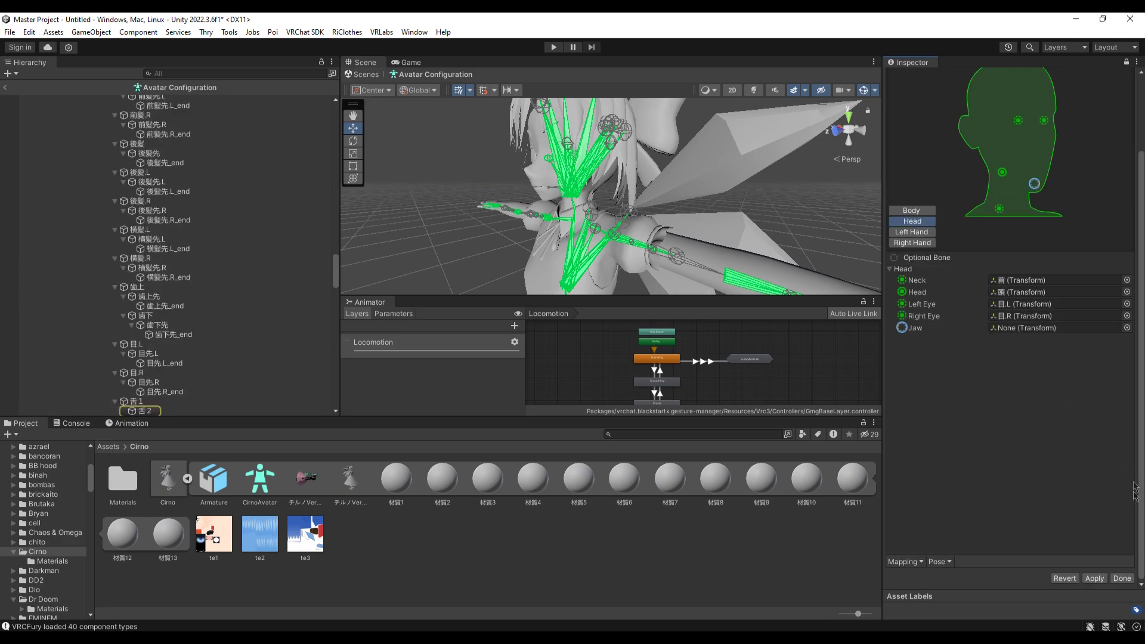
{"action": "left_click_drag", "start_coordinate": [647, 283], "coordinate": [825, 273], "text": "alt"}
{"action": "right_click_drag", "start_coordinate": [825, 273], "coordinate": [687, 333]}
{"action": "left_click_drag", "start_coordinate": [687, 332], "coordinate": [853, 257], "text": "alt"}
{"action": "left_click", "coordinate": [1096, 579]}
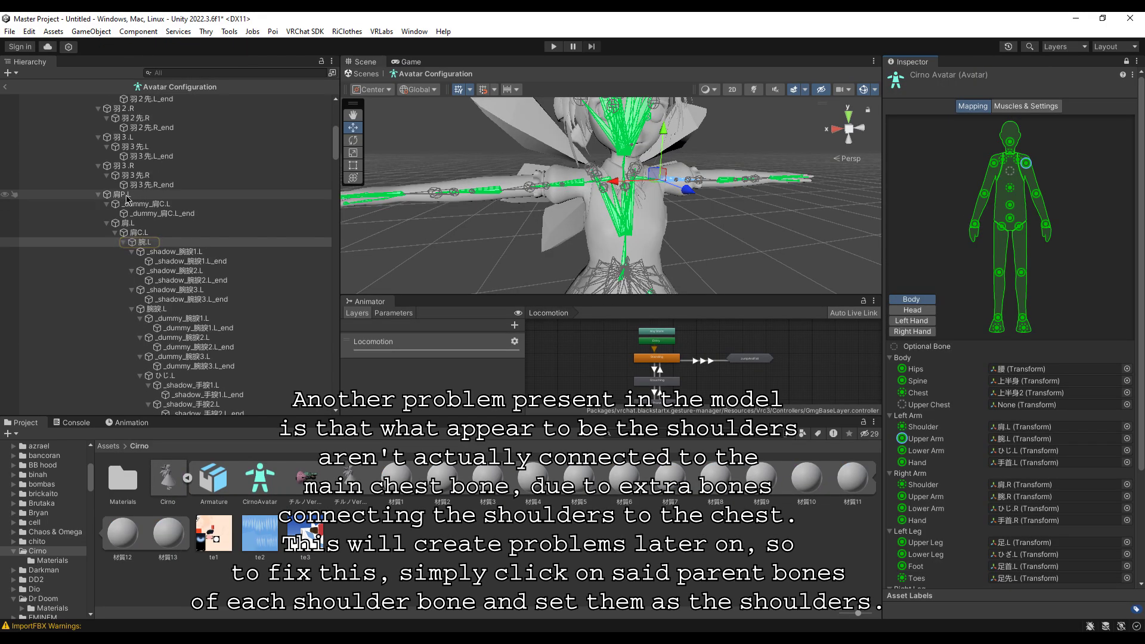
Map the parent bones 肩P.L and 肩P.R to the left and right Shoulder slots and apply the avatar configuration
{"action": "left_click_drag", "start_coordinate": [127, 199], "coordinate": [1001, 434]}
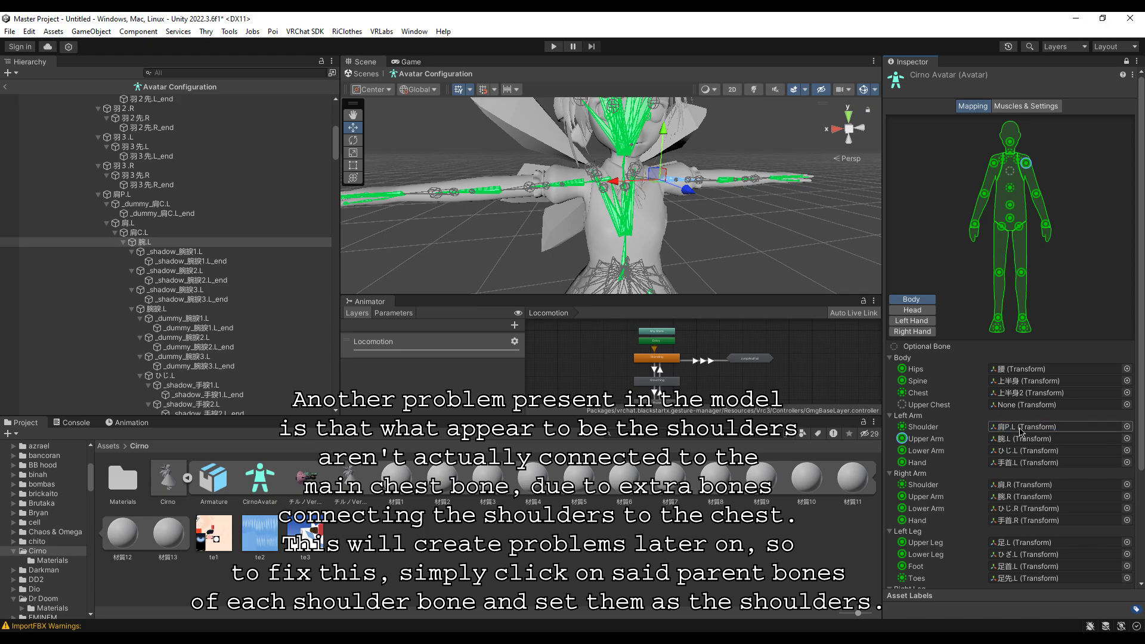
{"action": "left_click", "coordinate": [177, 196]}
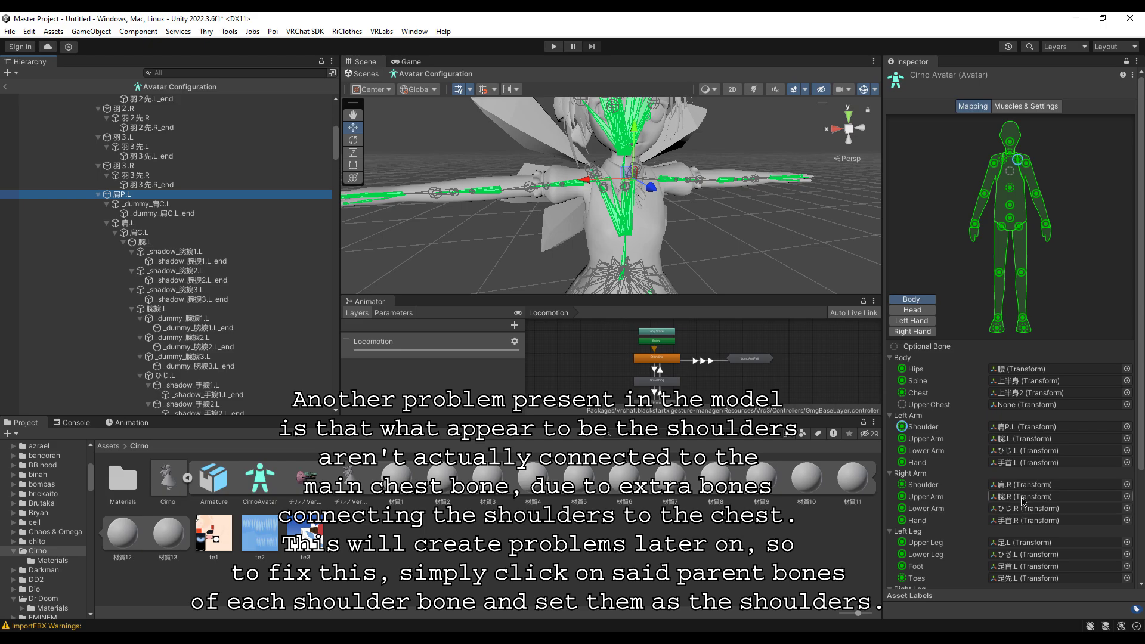
{"action": "left_click", "coordinate": [1023, 485]}
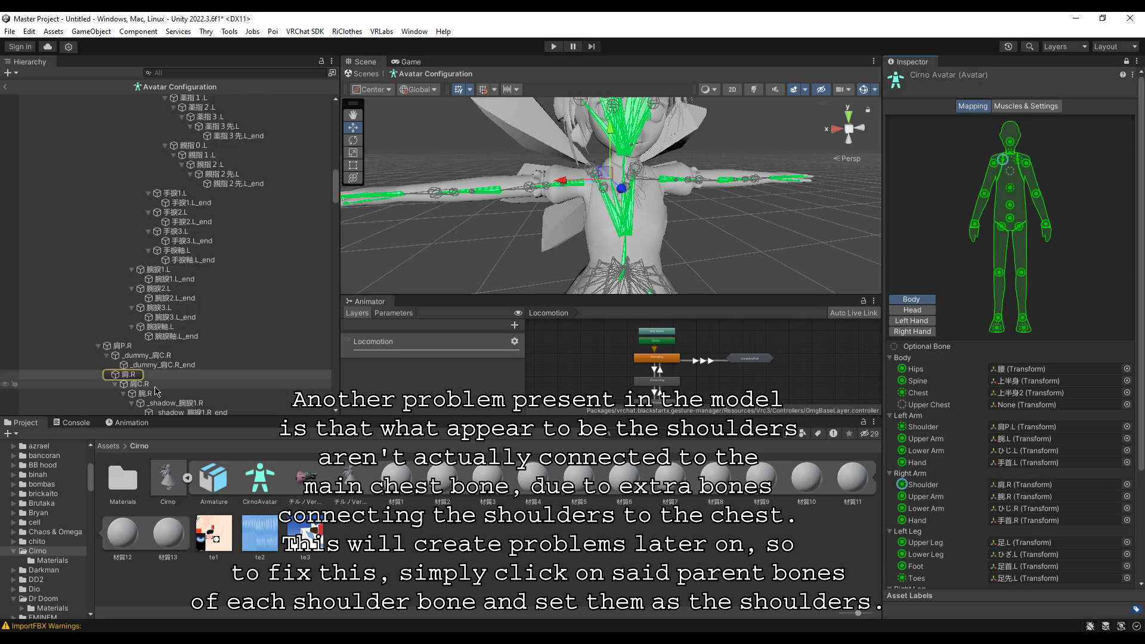
{"action": "left_click_drag", "start_coordinate": [992, 484], "coordinate": [1019, 493]}
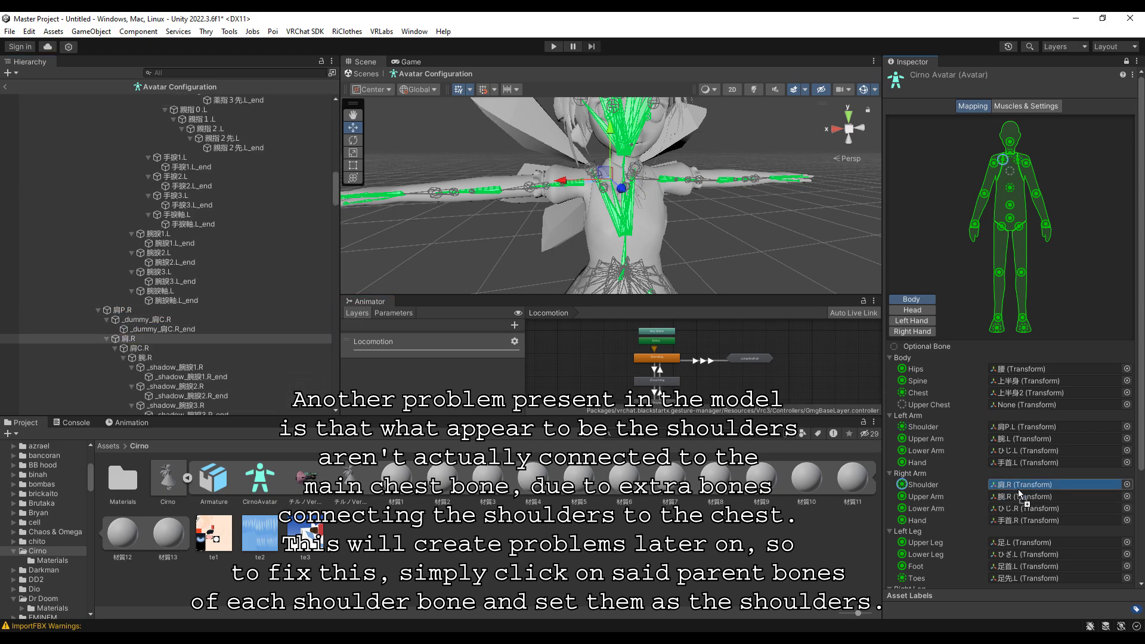
{"action": "left_click", "coordinate": [757, 259]}
{"action": "scroll", "coordinate": [1113, 563], "scroll_direction": "down", "scroll_amount": 3}
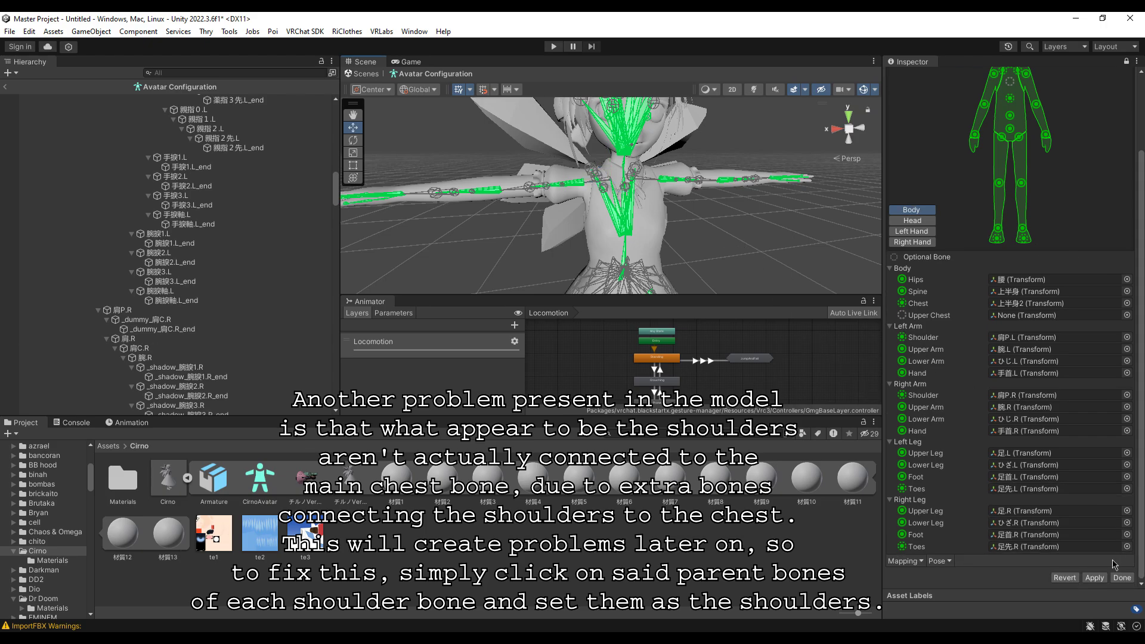
{"action": "left_click", "coordinate": [1101, 579]}
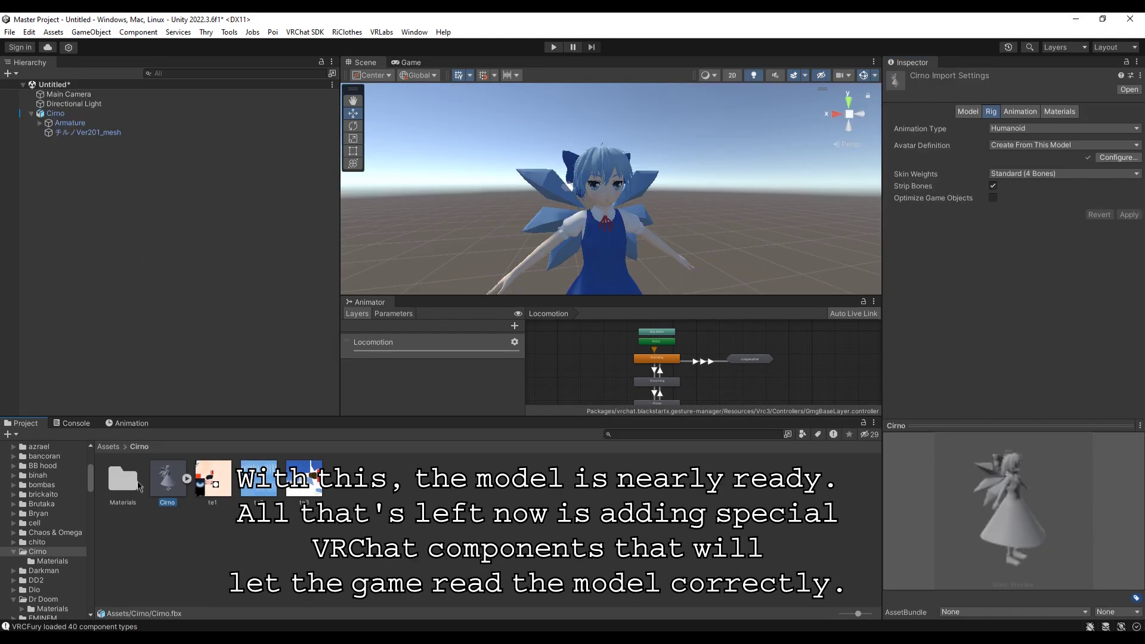
Add a VRC Avatar Descriptor component to the Cirno model in the scene
{"action": "right_click_drag", "start_coordinate": [434, 224], "coordinate": [417, 202]}
{"action": "key", "text": "w"}
{"action": "key", "text": "w"}
{"action": "left_click", "coordinate": [190, 114]}
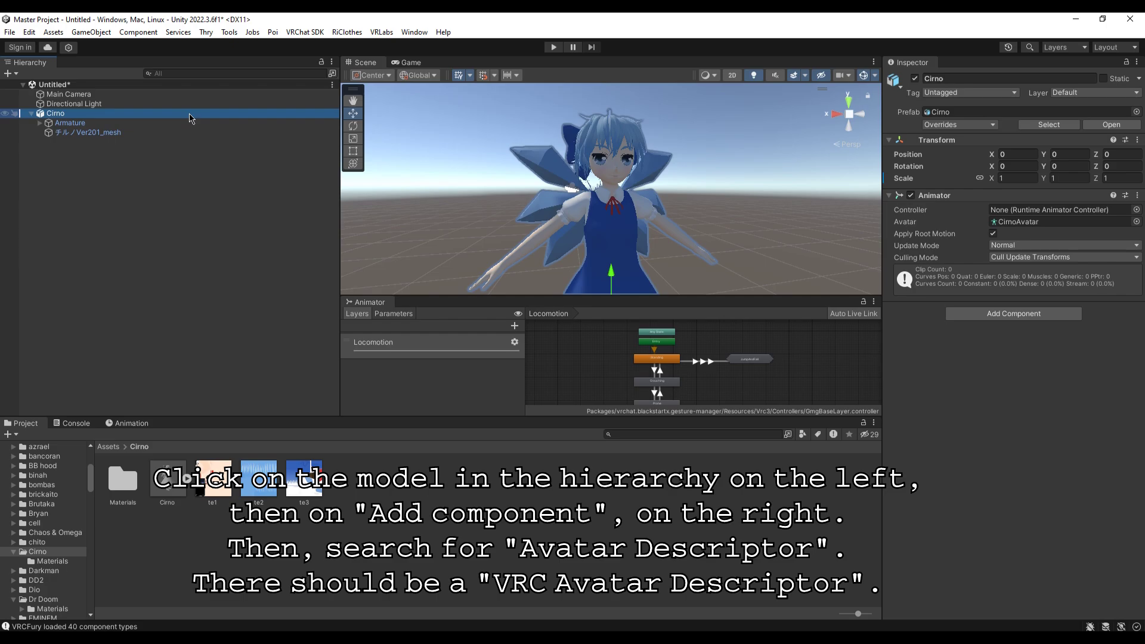
{"action": "left_click", "coordinate": [959, 314]}
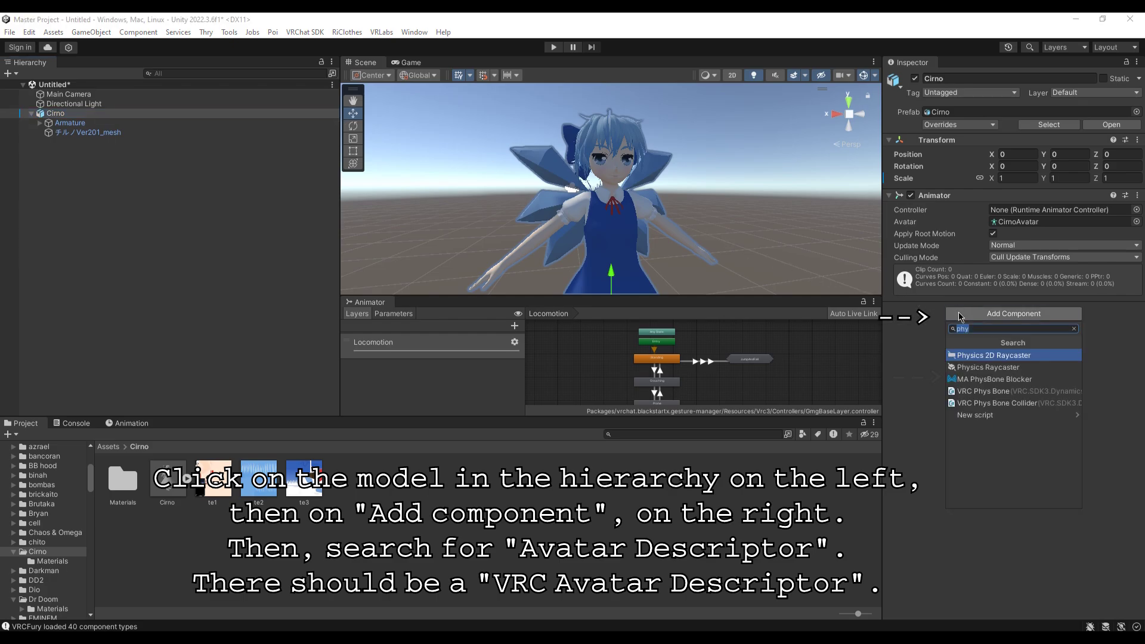
{"action": "type", "text": "avat"}
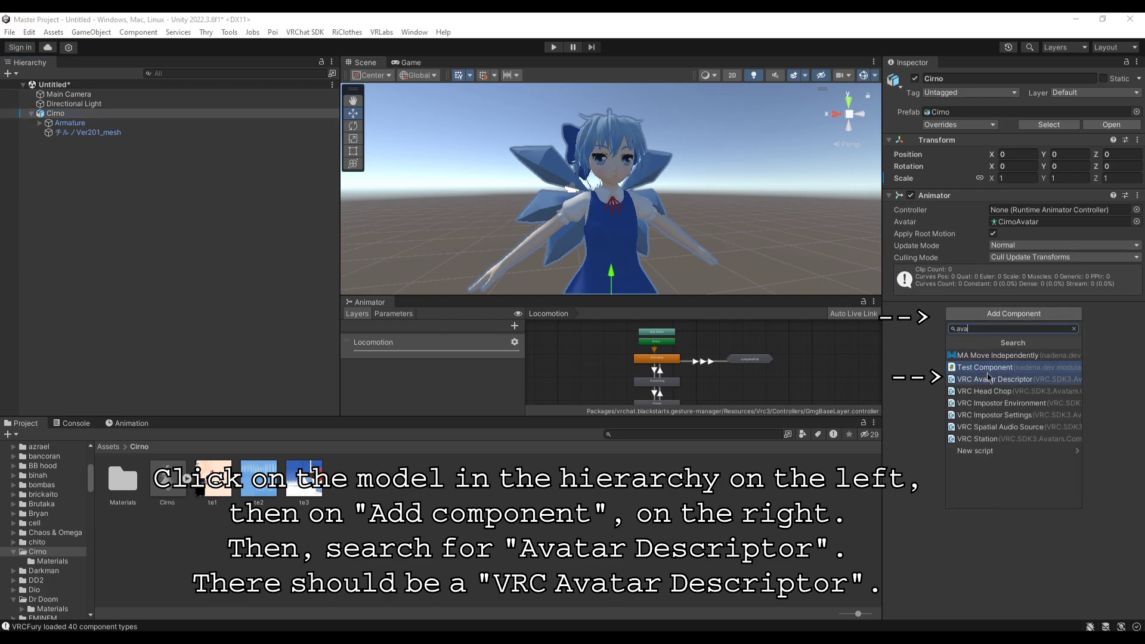
{"action": "left_click", "coordinate": [989, 379]}
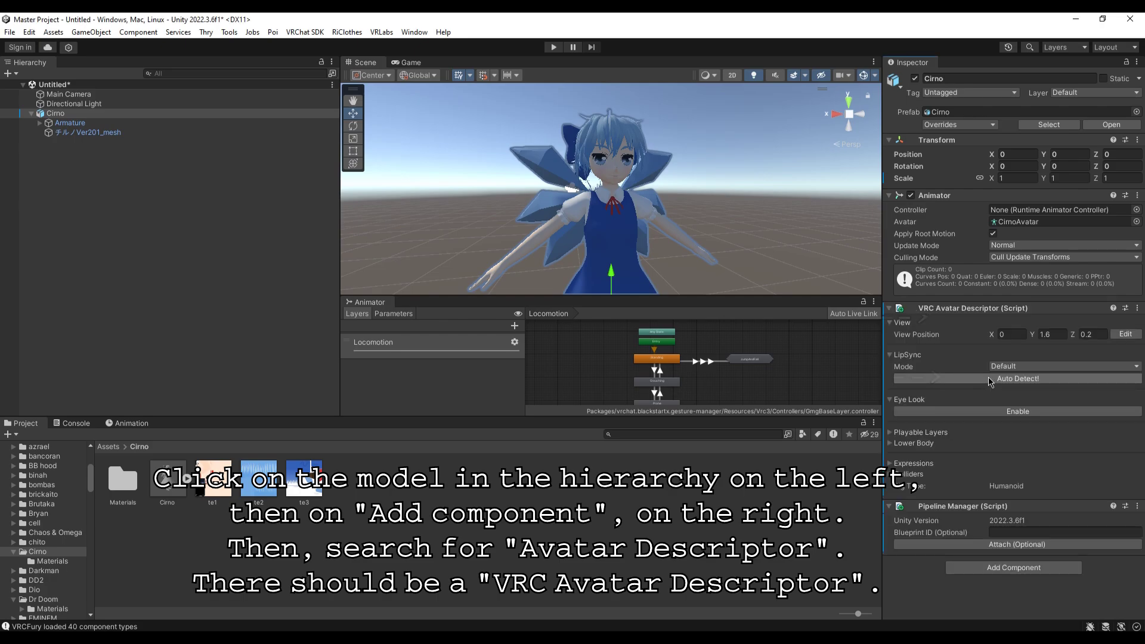
Place the avatar's view position between the eyes at about Y 1.26, Z 0.055, and auto-detect its lip sync visemes
{"action": "left_click", "coordinate": [1125, 335]}
{"action": "right_click_drag", "start_coordinate": [735, 222], "coordinate": [872, 179]}
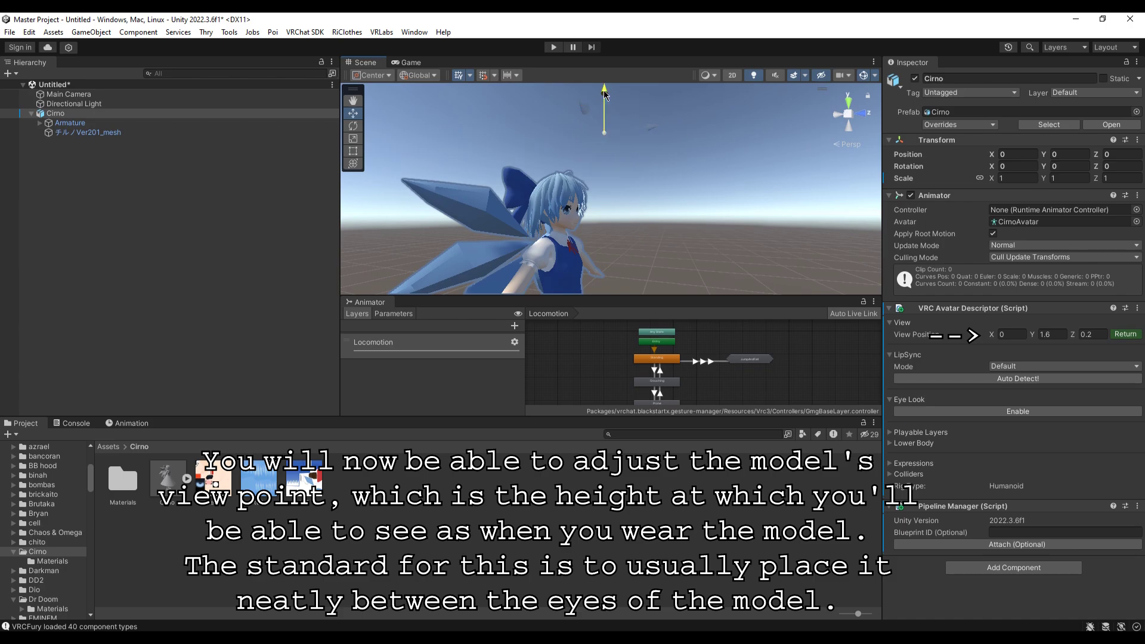
{"action": "scroll", "coordinate": [614, 173], "scroll_direction": "up", "scroll_amount": 5}
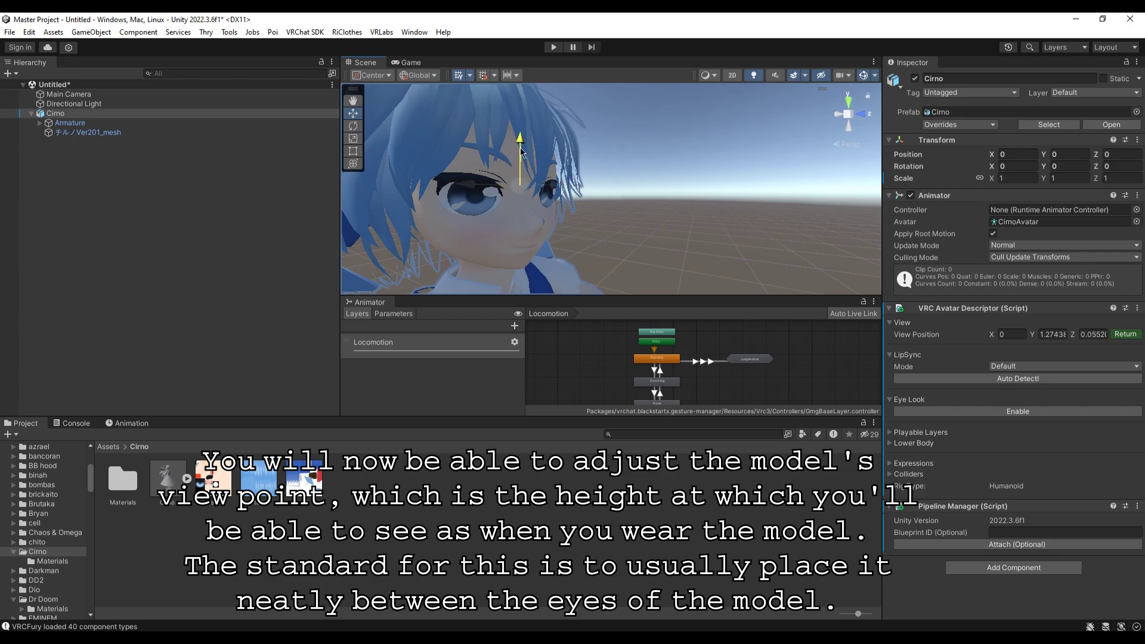
{"action": "right_click_drag", "start_coordinate": [529, 167], "coordinate": [672, 203]}
{"action": "left_click_drag", "start_coordinate": [672, 205], "coordinate": [609, 206], "text": "alt"}
{"action": "right_click_drag", "start_coordinate": [609, 206], "coordinate": [468, 218]}
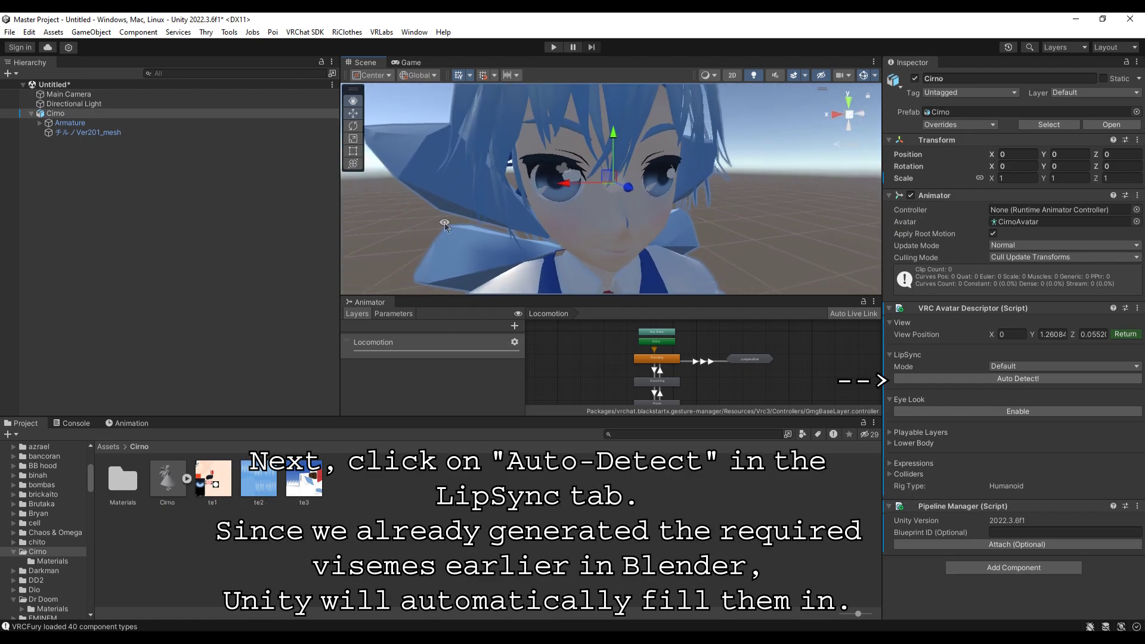
{"action": "left_click", "coordinate": [1042, 379]}
{"action": "scroll", "coordinate": [1143, 382], "scroll_direction": "down", "scroll_amount": 10}
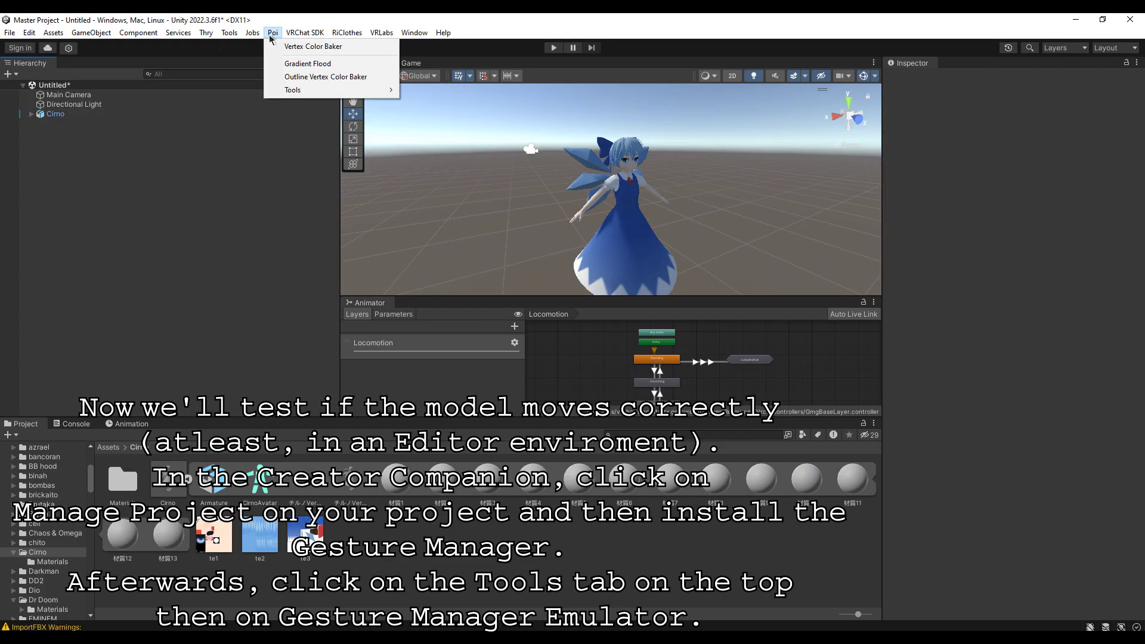
Add the Gesture Manager Emulator to the scene and enter play mode with the Scene view shown
{"action": "mouse_move", "coordinate": [229, 33]}
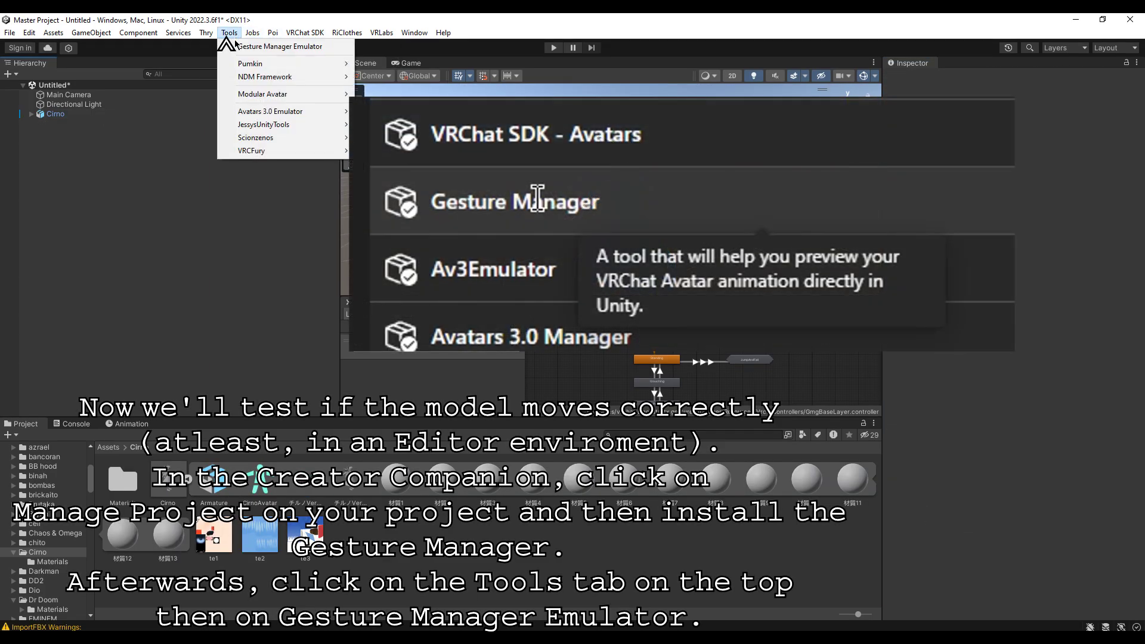
{"action": "left_click", "coordinate": [239, 44]}
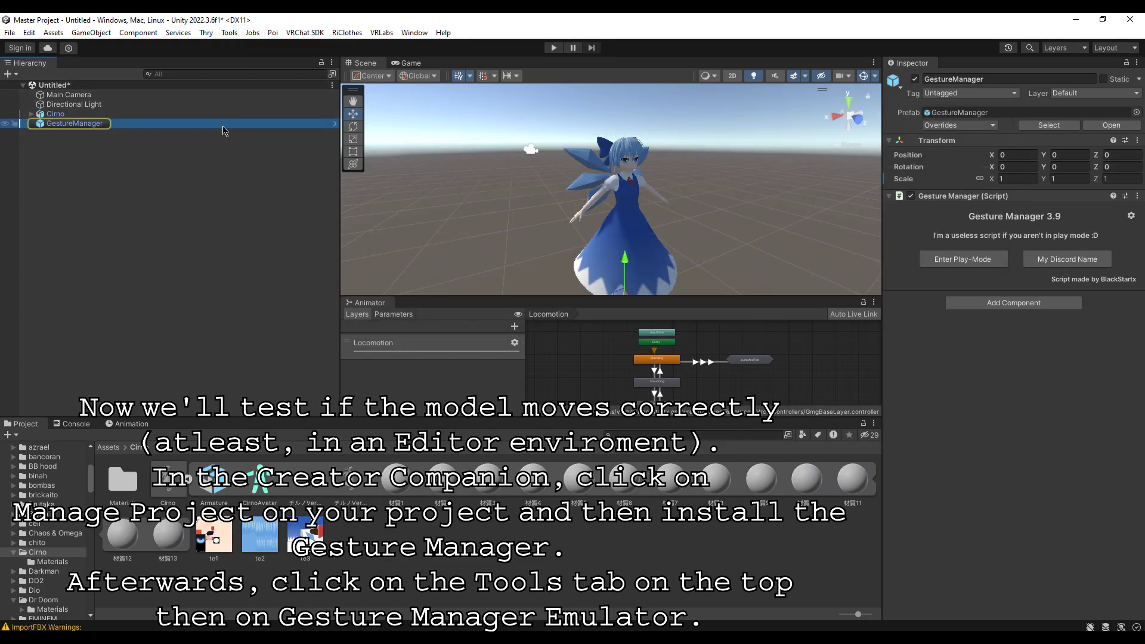
{"action": "left_click", "coordinate": [933, 257]}
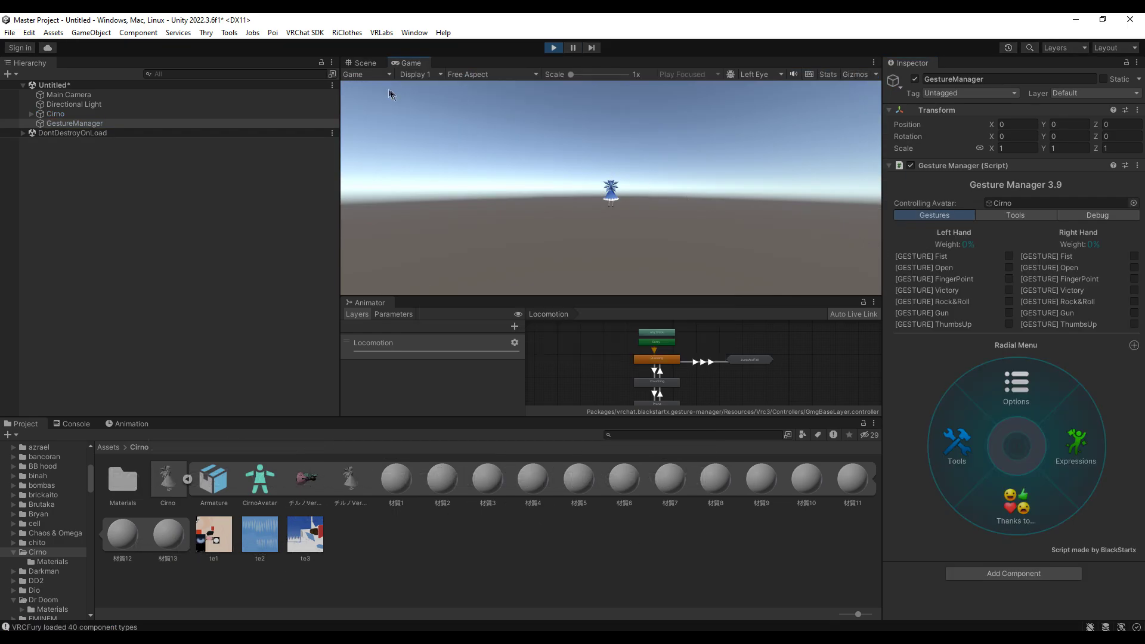
{"action": "left_click", "coordinate": [365, 62]}
Test the avatar's movement in several directions with the Gesture Manager's Locomotion Velocity control, and exit play mode
{"action": "left_click", "coordinate": [1017, 386]}
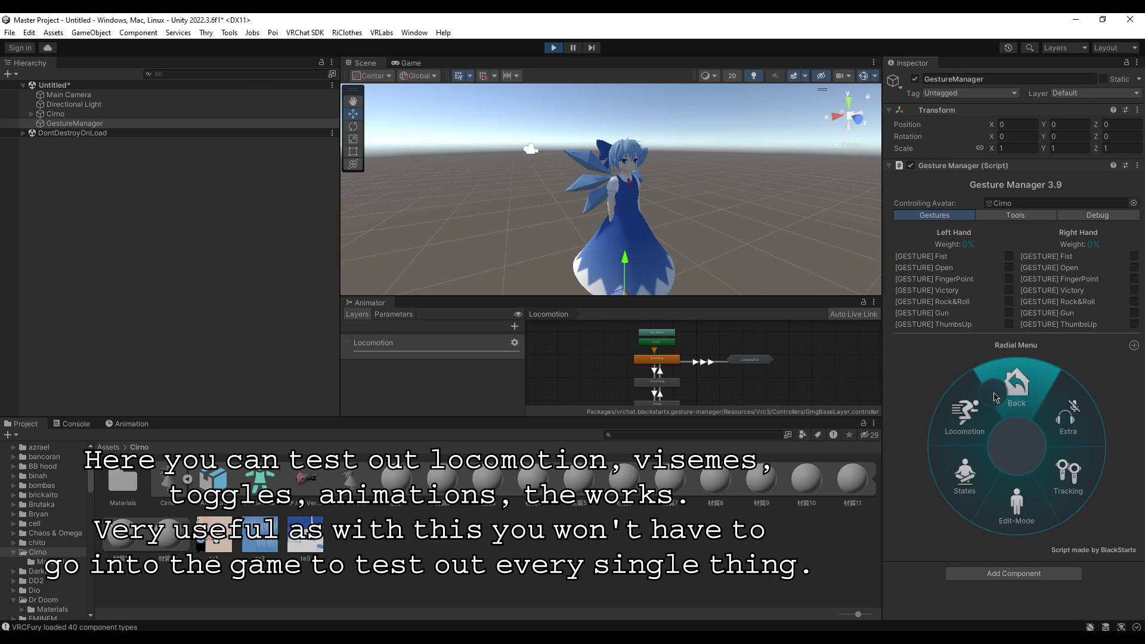
{"action": "left_click", "coordinate": [975, 428]}
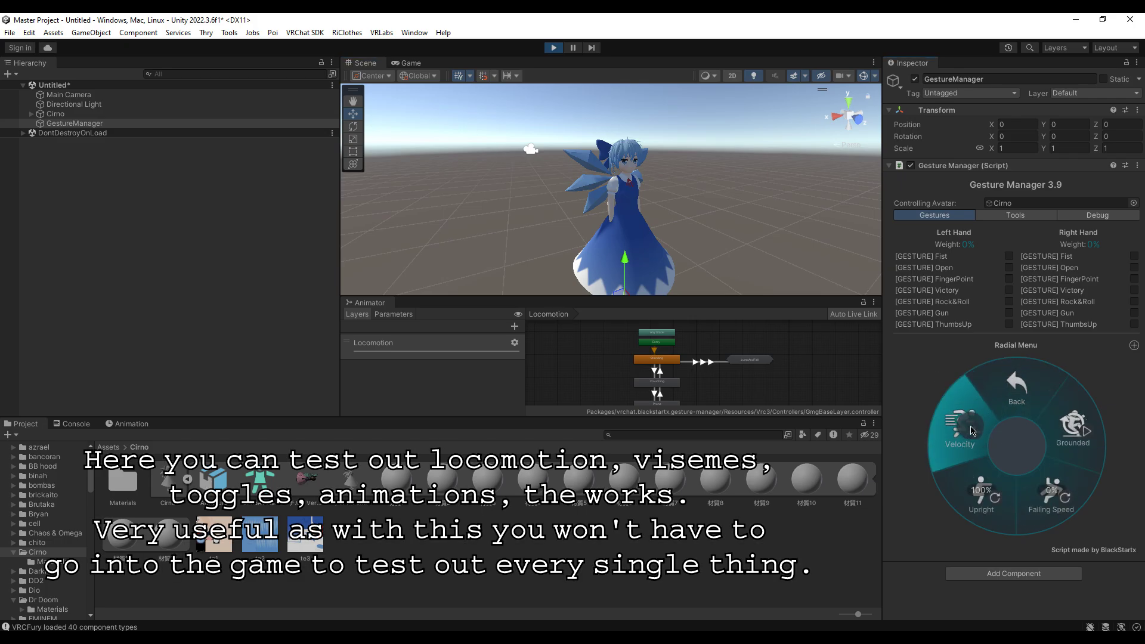
{"action": "left_click", "coordinate": [972, 426]}
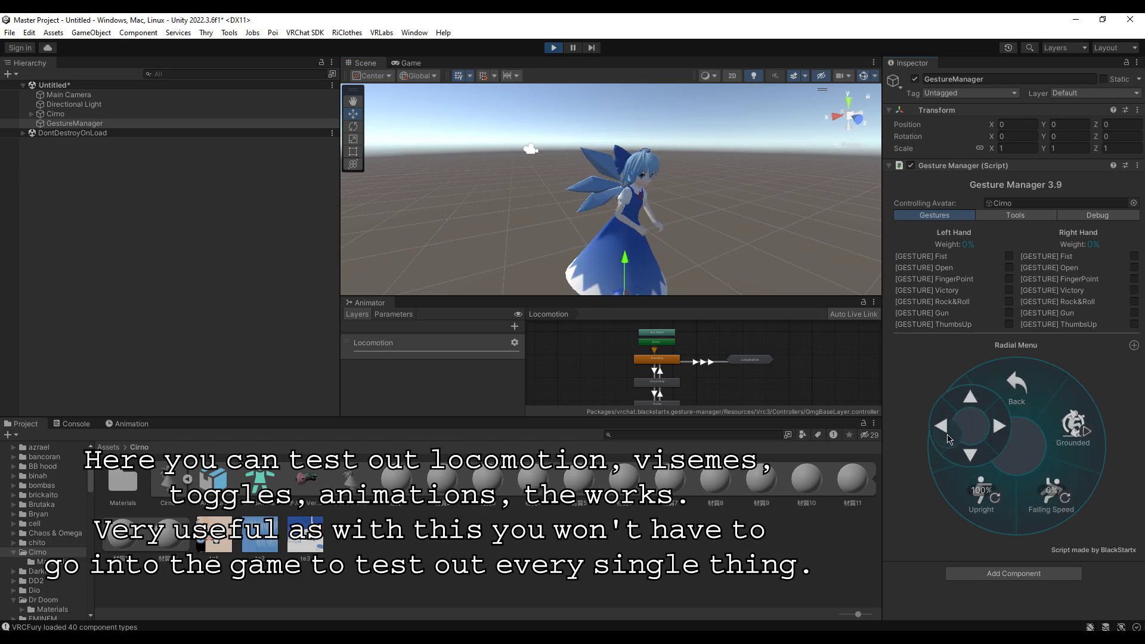
{"action": "left_click_drag", "start_coordinate": [990, 427], "coordinate": [963, 406]}
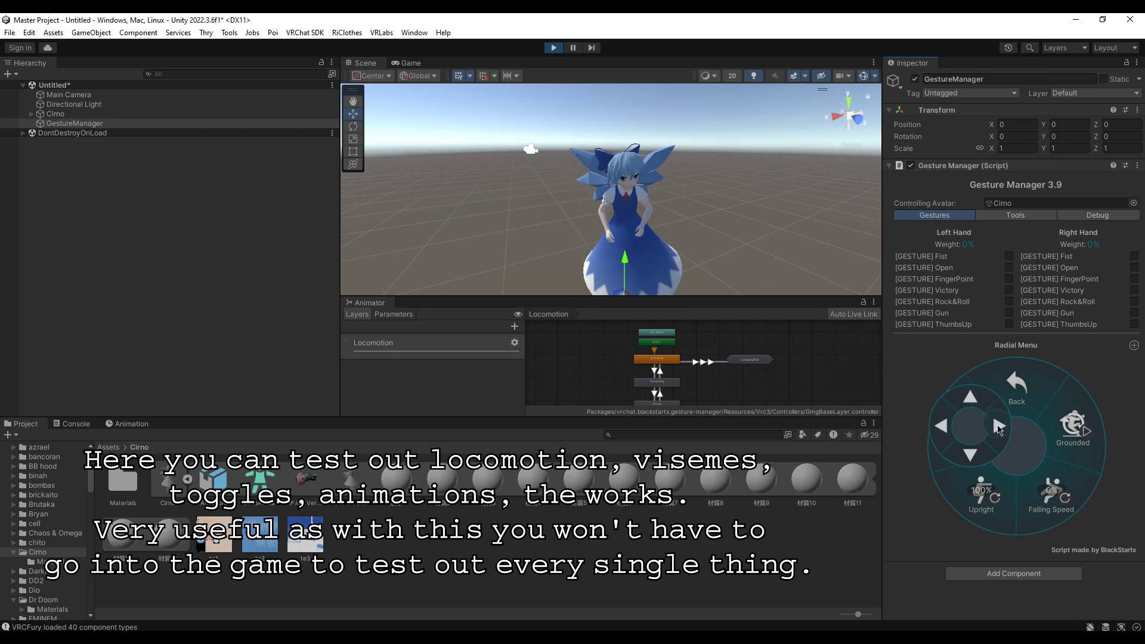
{"action": "left_click", "coordinate": [984, 434]}
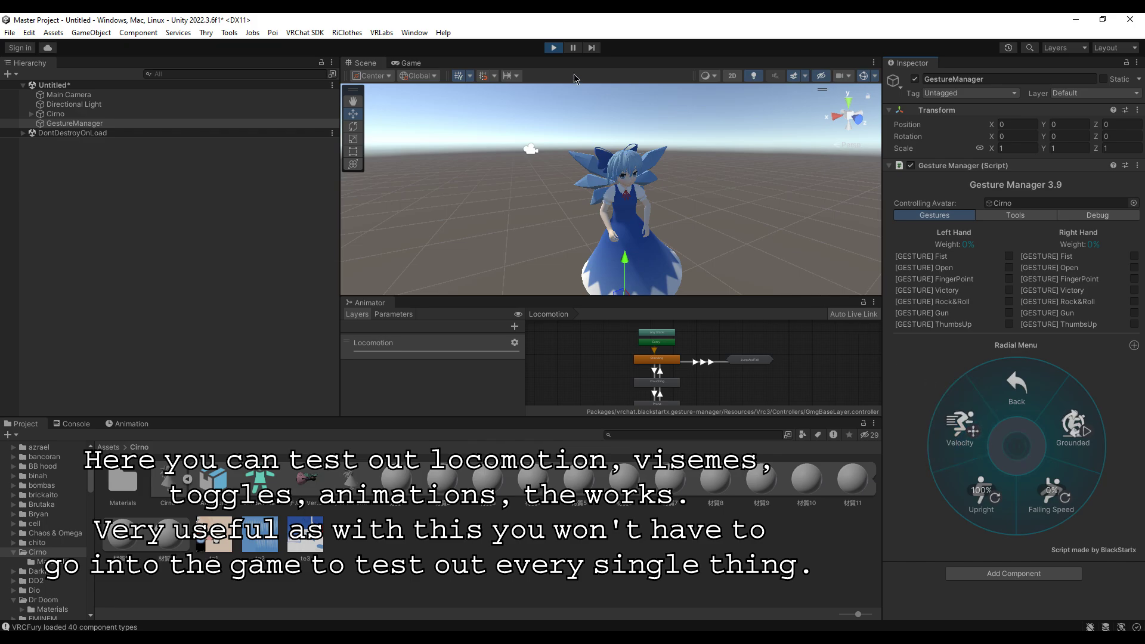
{"action": "left_click", "coordinate": [553, 48]}
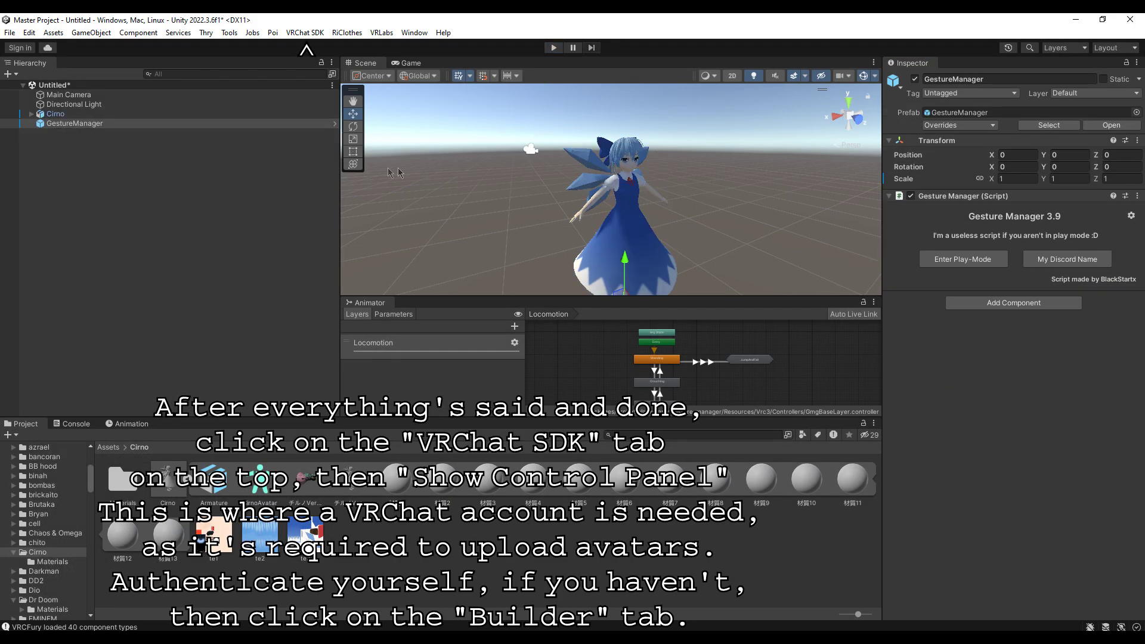
Open the VRChat SDK control panel's Builder and capture a new thumbnail for the Cirno avatar from the scene
{"action": "left_click", "coordinate": [319, 34]}
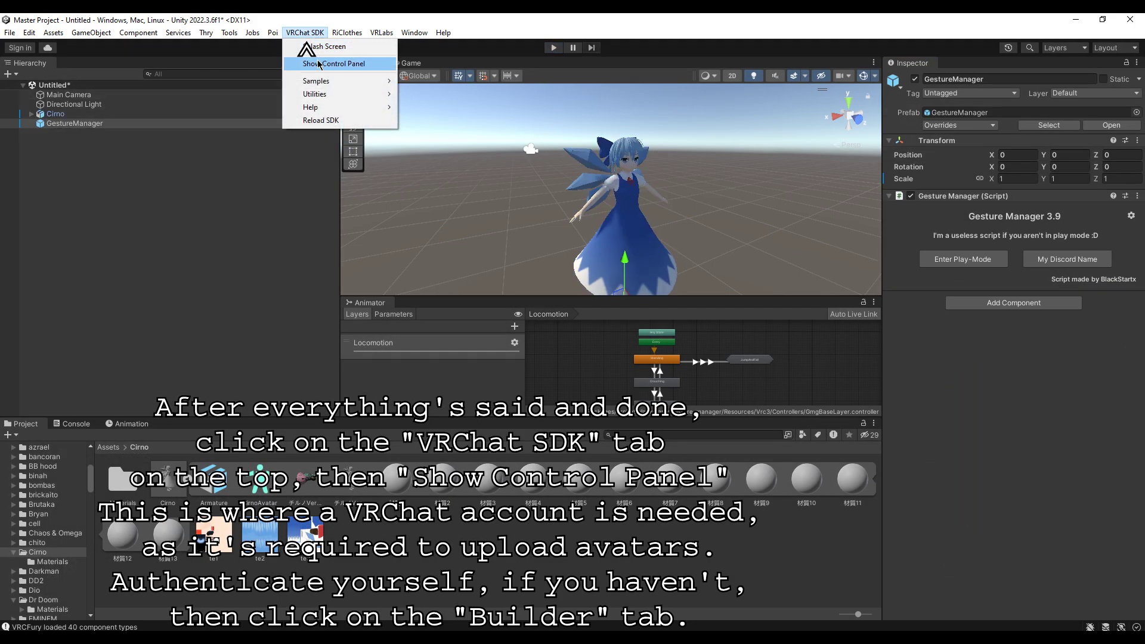
{"action": "left_click", "coordinate": [319, 62]}
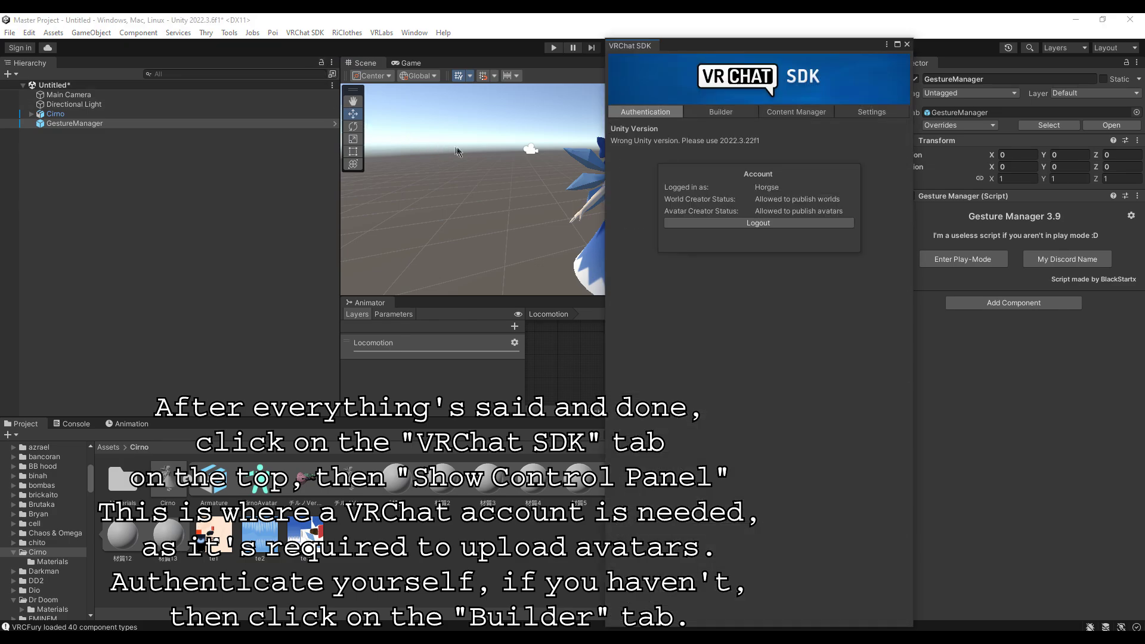
{"action": "left_click", "coordinate": [715, 113]}
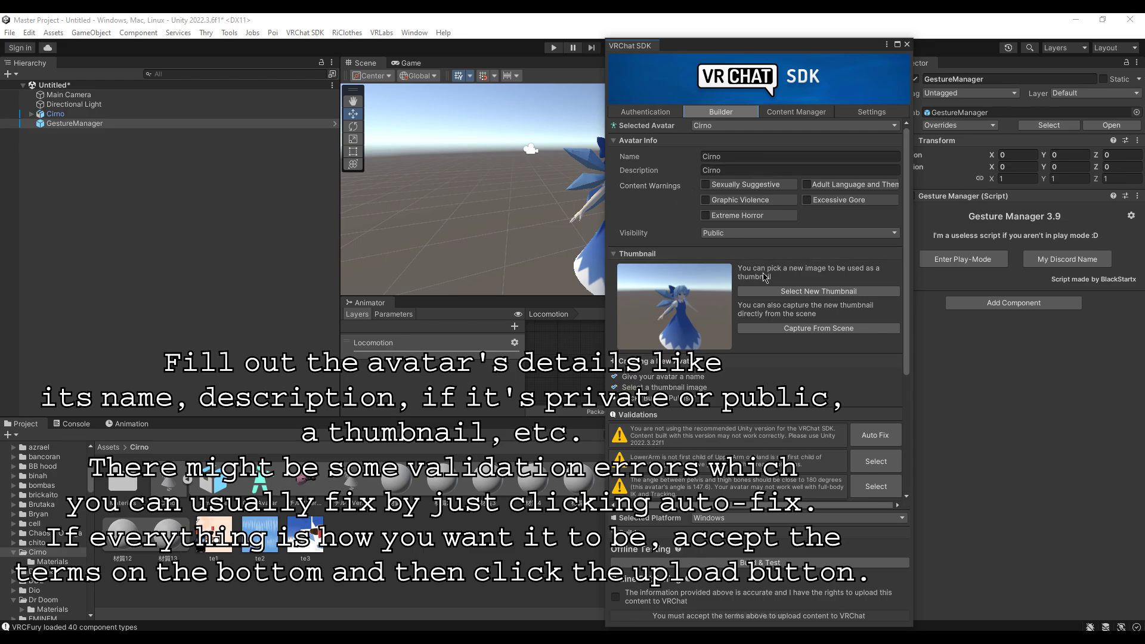
{"action": "scroll", "coordinate": [765, 277], "scroll_direction": "down", "scroll_amount": 1}
{"action": "left_click", "coordinate": [786, 297]}
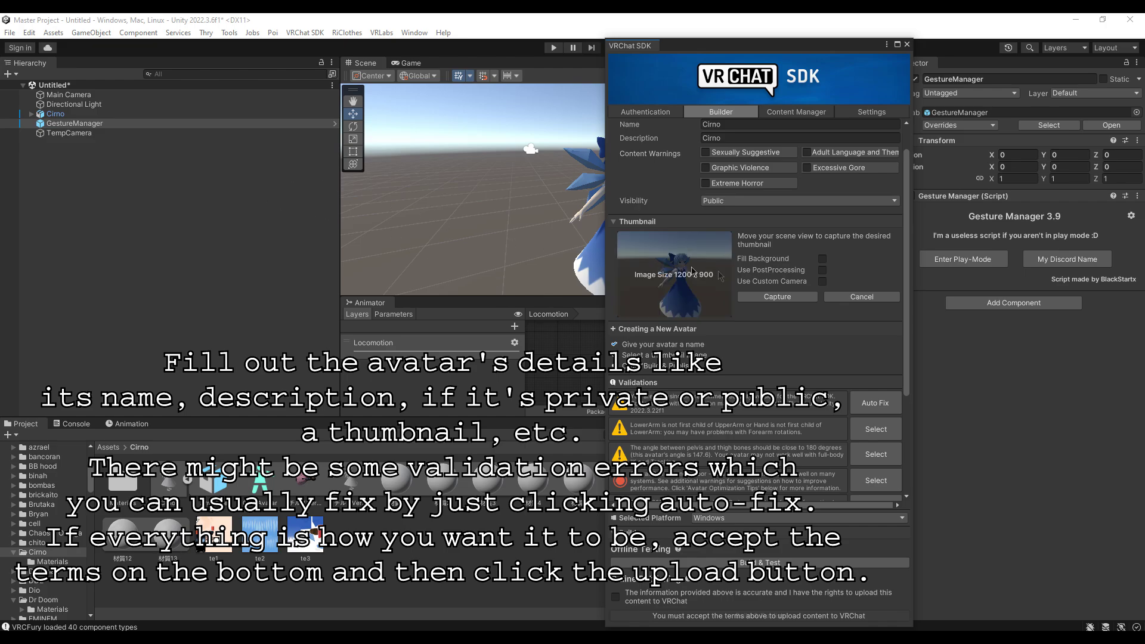
{"action": "left_click", "coordinate": [777, 297]}
Accept the content rights terms and build and publish the Cirno avatar to VRChat
{"action": "scroll", "coordinate": [802, 316], "scroll_direction": "down", "scroll_amount": 5}
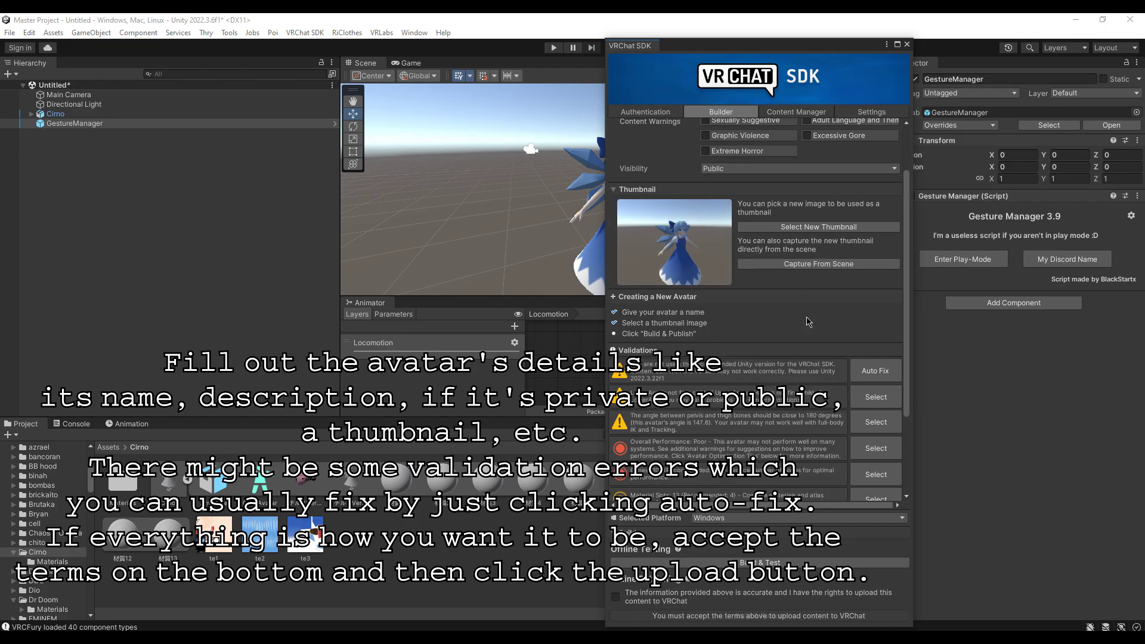
{"action": "left_click", "coordinate": [620, 598]}
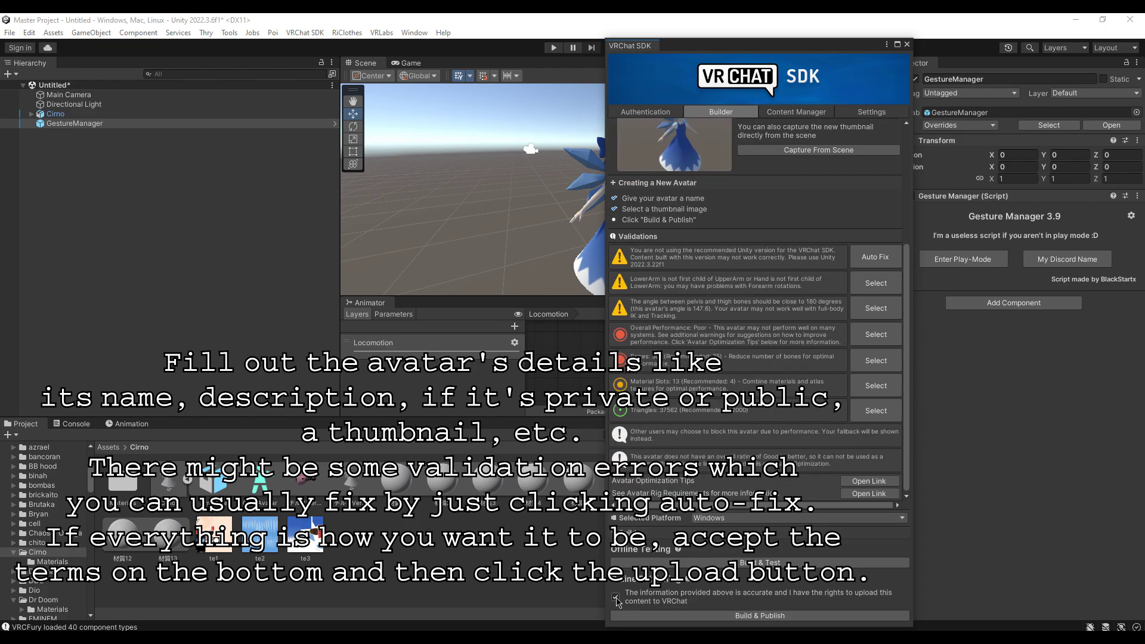
{"action": "left_click", "coordinate": [658, 616]}
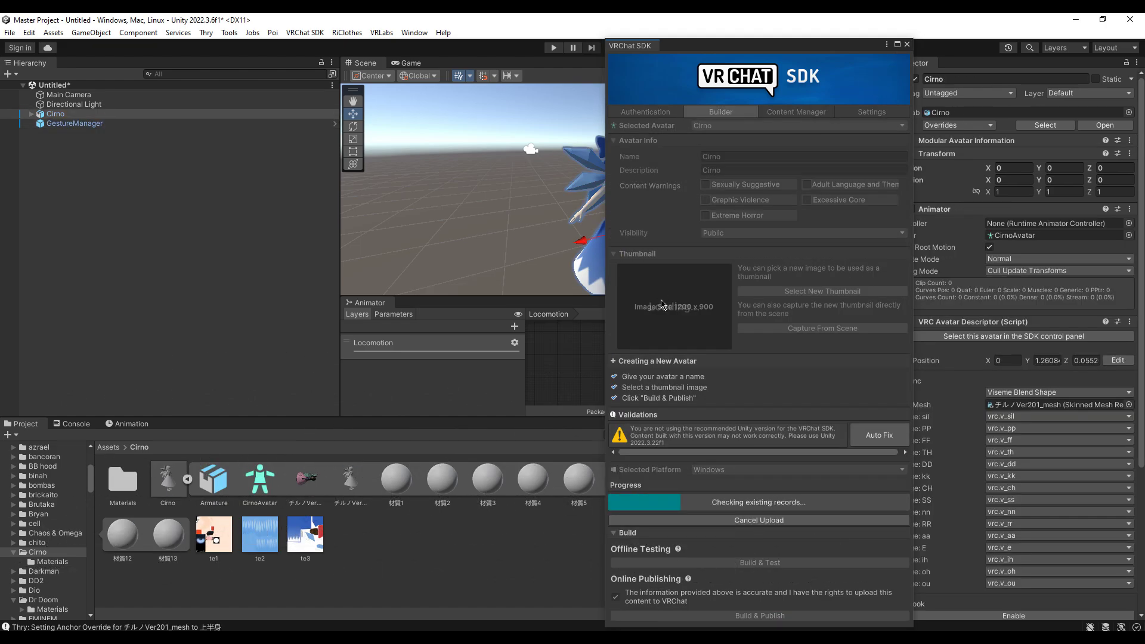